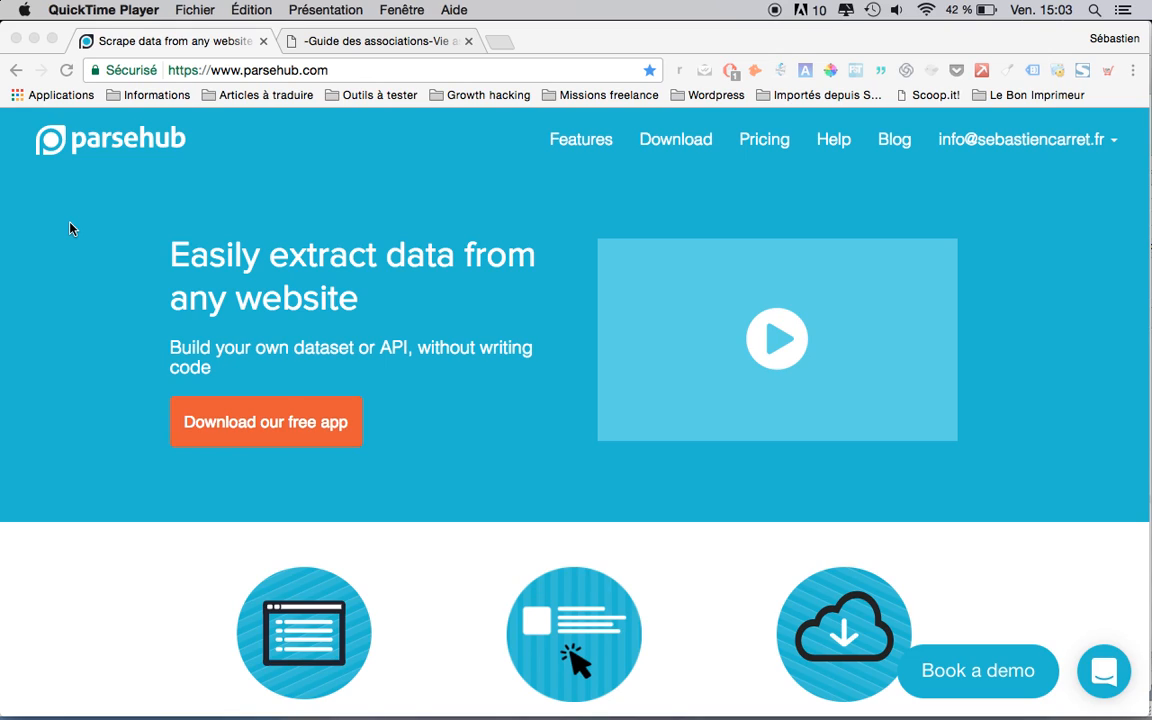
Switch to ParseHub and begin creating a new project.
key(super+Tab)
key(super+Tab)
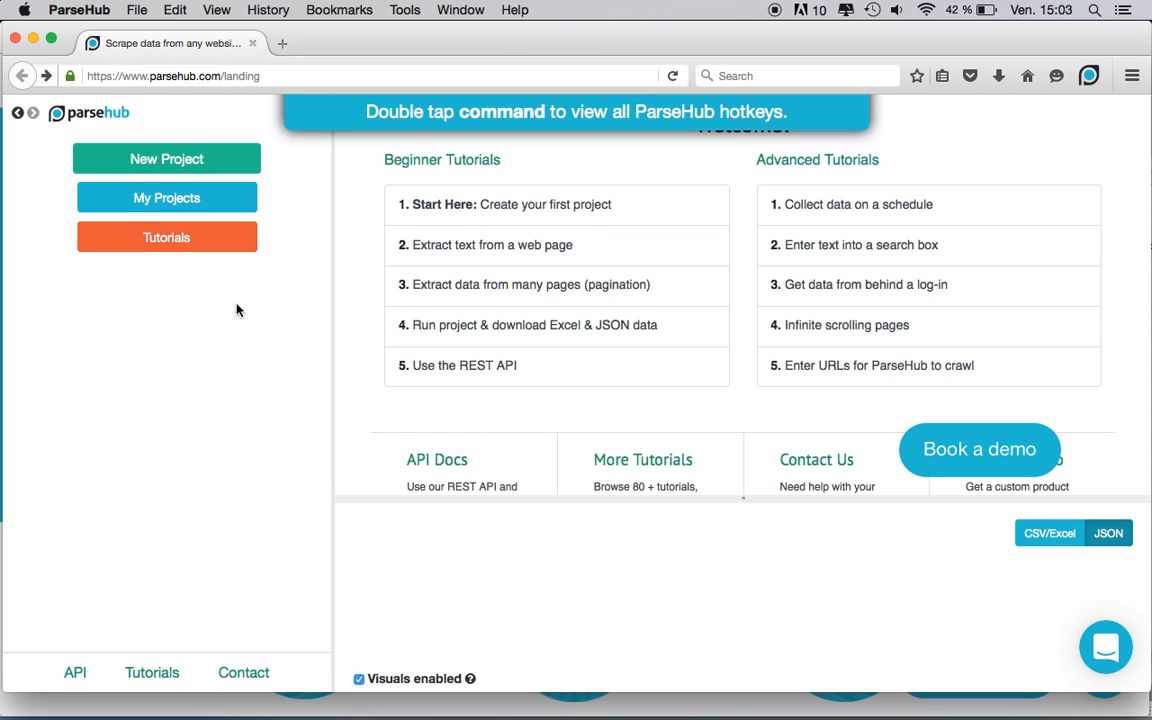
click(196, 166)
click(238, 212)
Switch to Chrome and examine the association listings on the Saint-Priest "Guide des associations" page.
key(super+Tab)
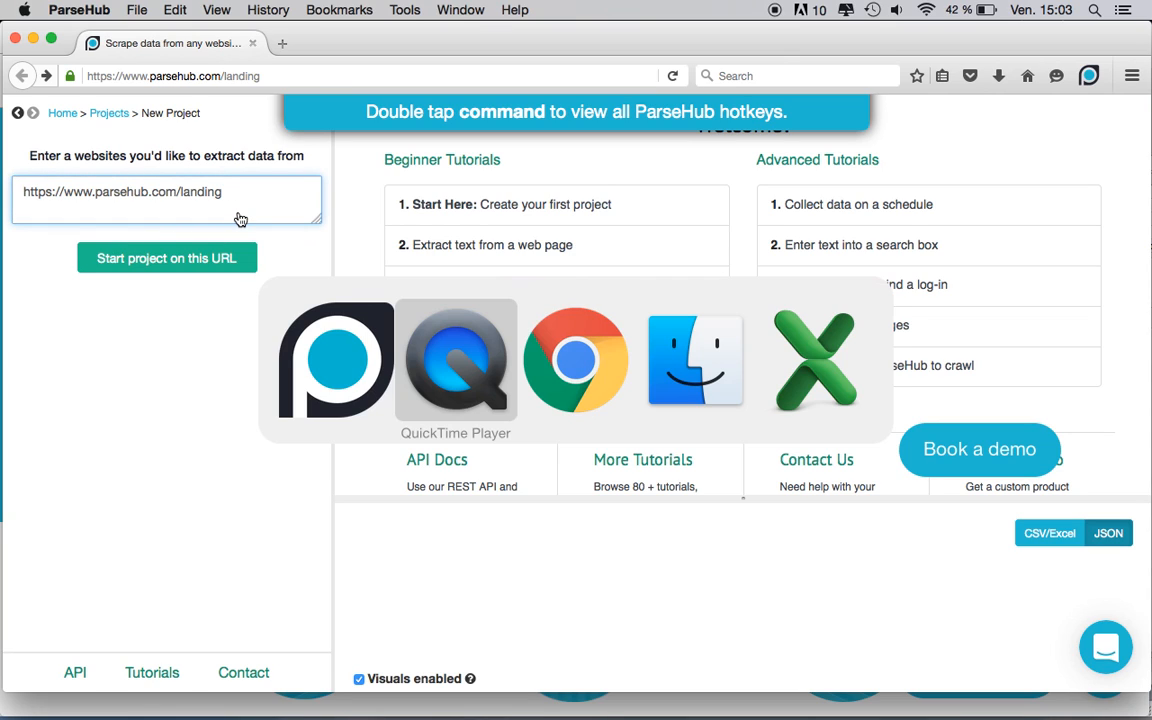
key(super+Tab)
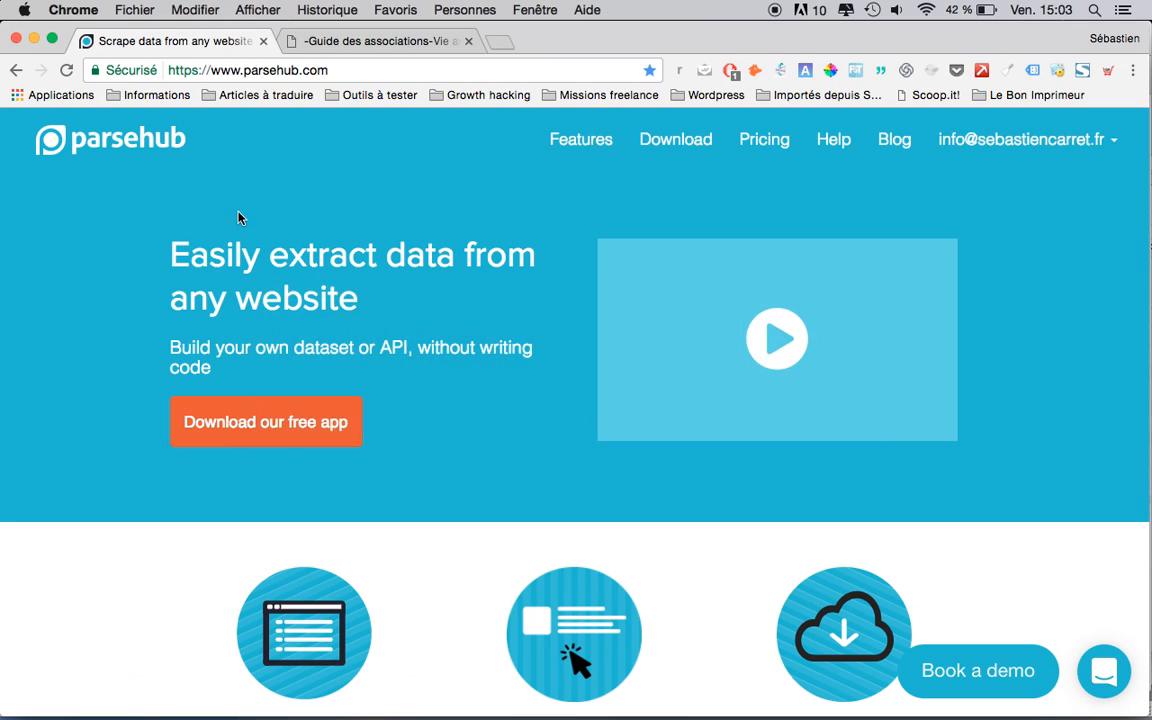
click(360, 40)
scroll(260, 617, down, 3)
scroll(263, 619, down, 10)
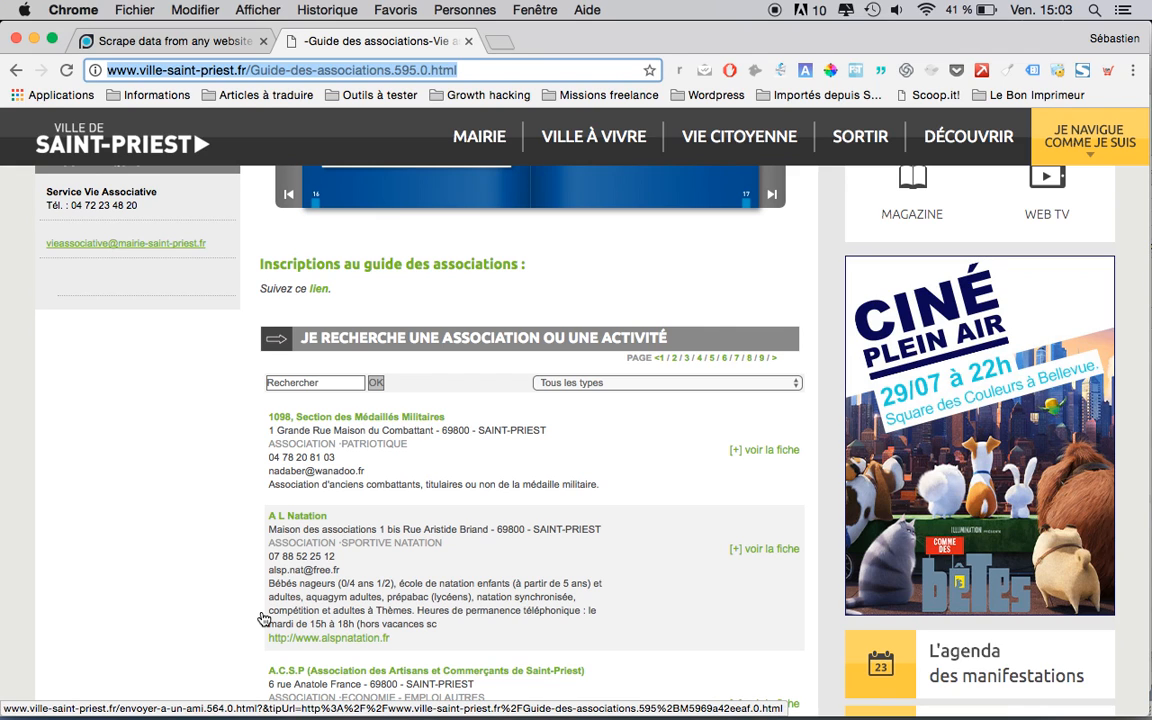
scroll(263, 619, down, 5)
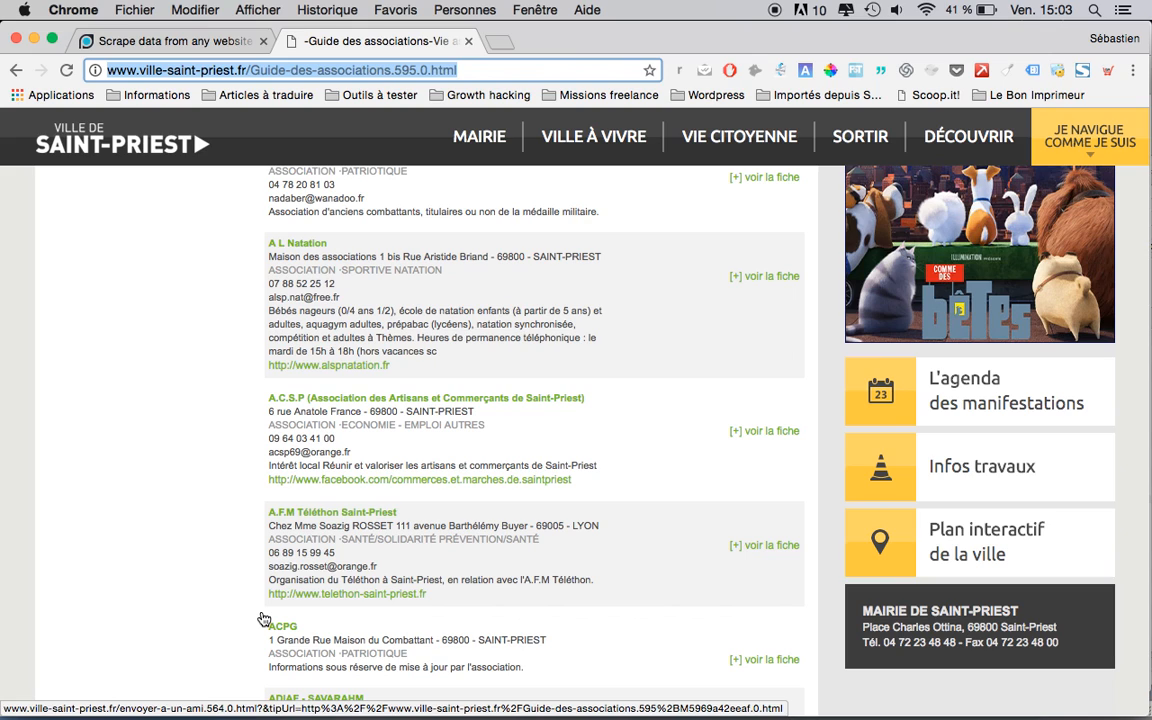
scroll(263, 619, down, 1)
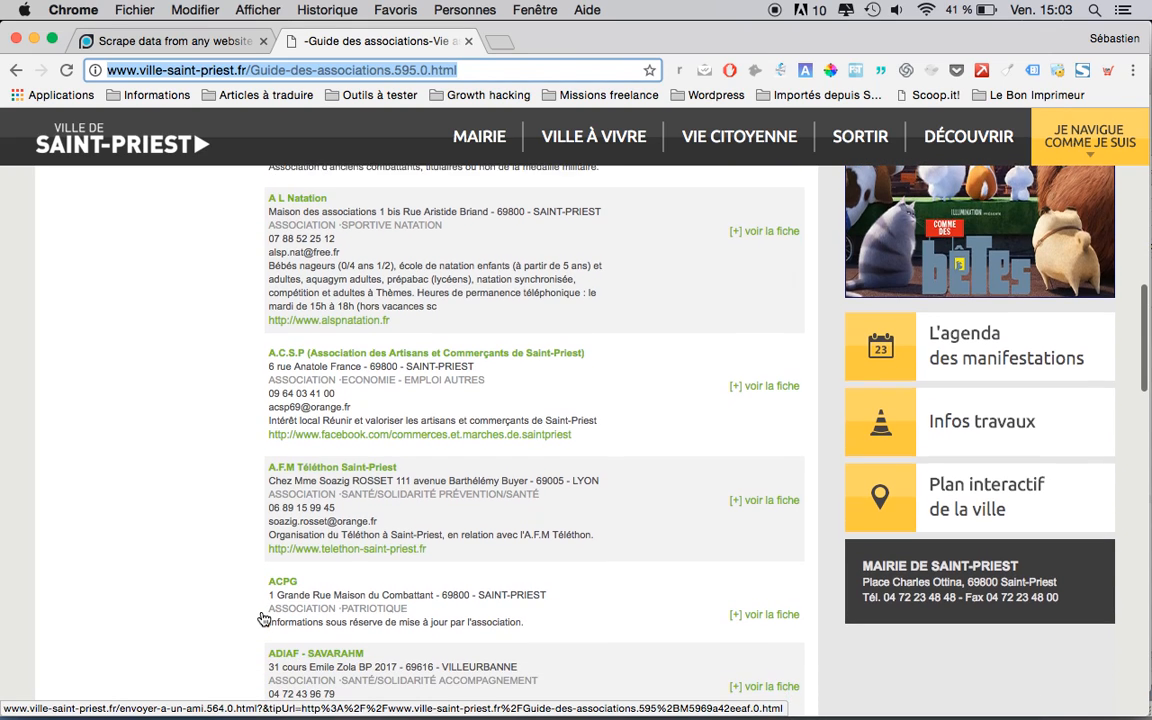
scroll(263, 619, up, 3)
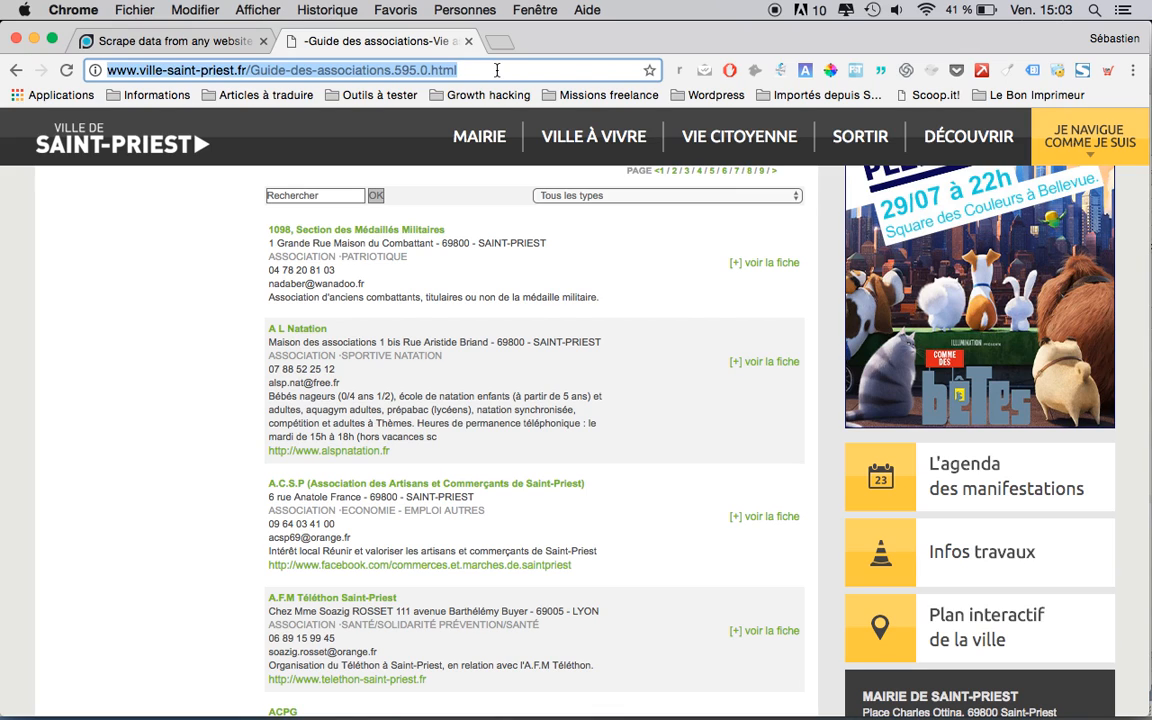
key(super+Tab)
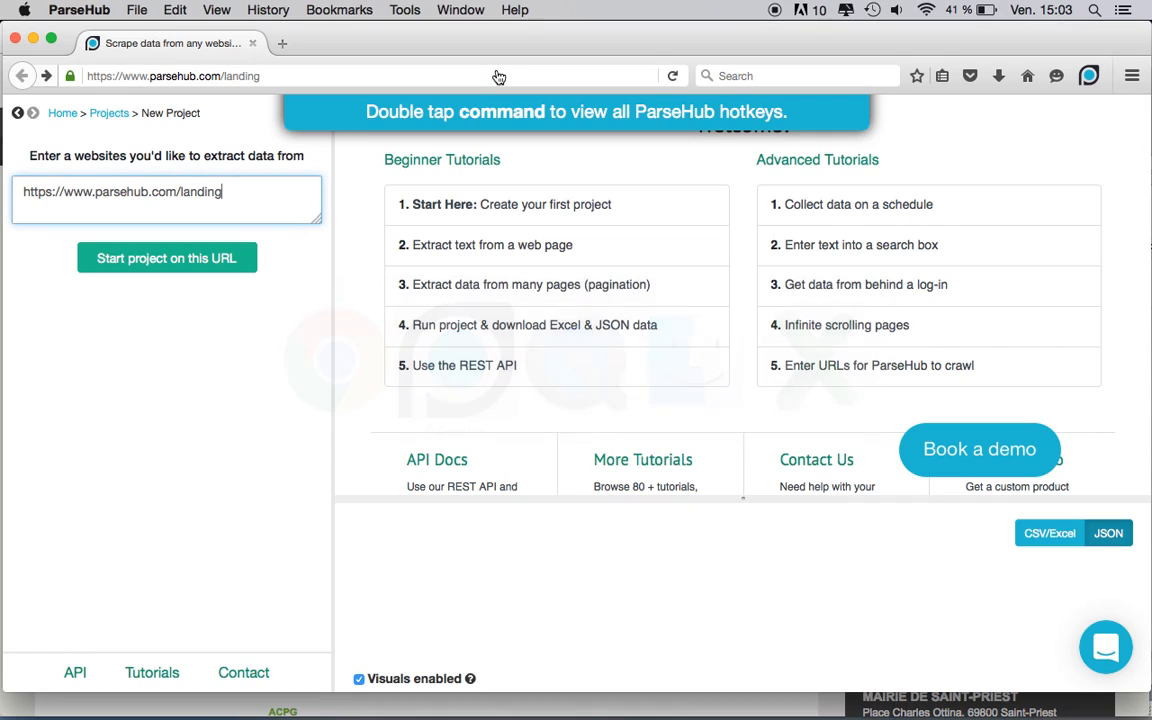
drag(22, 190, 280, 182)
text(http://www.ville-saint-priest.fr/Guide-des-associations,686,0.htm)
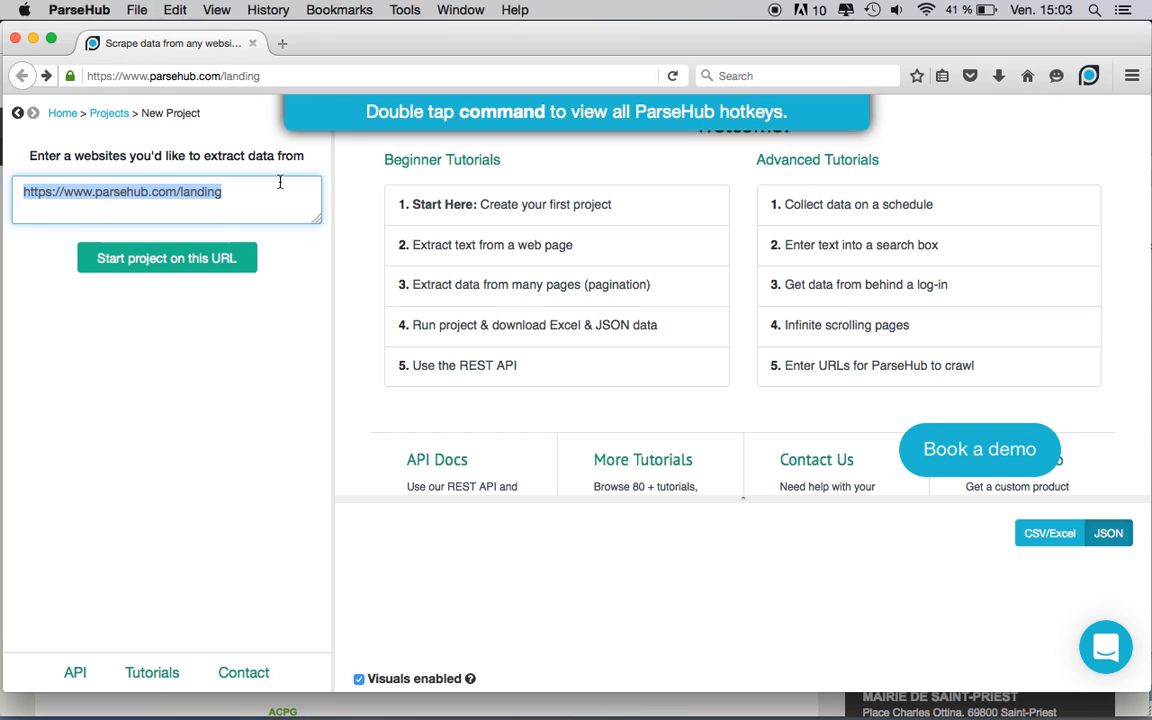
click(205, 262)
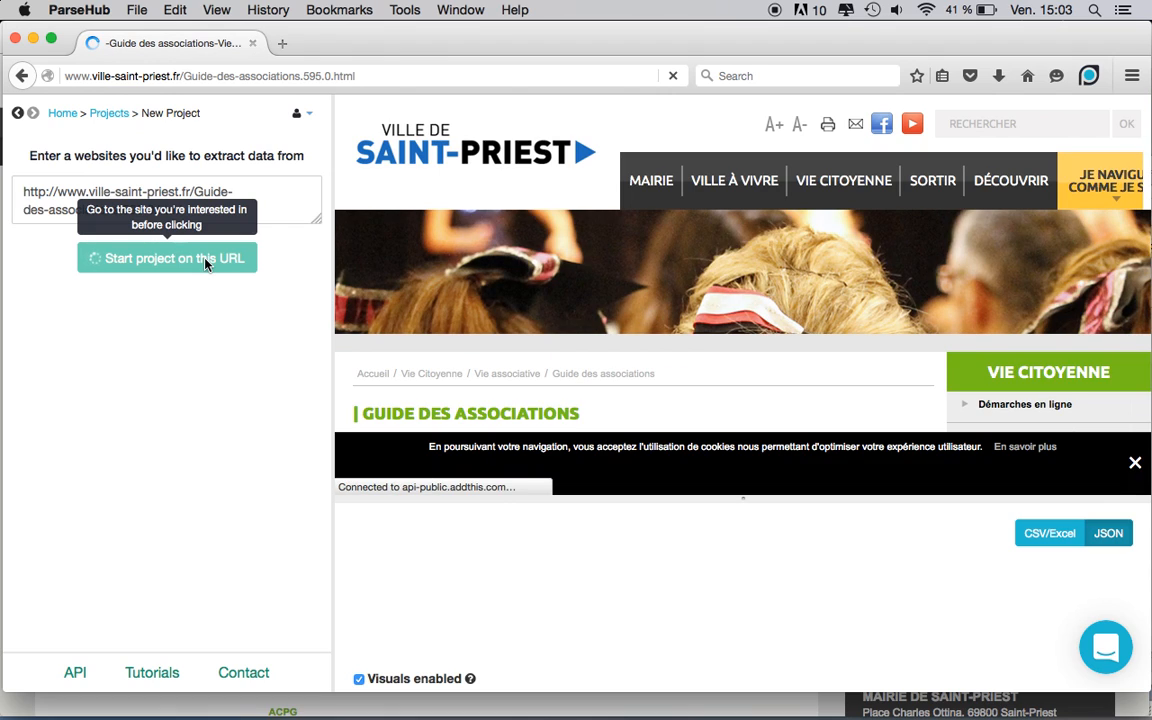
Add a Select command to the page and select all association names, using the first two listings as examples.
scroll(470, 213, down, 5)
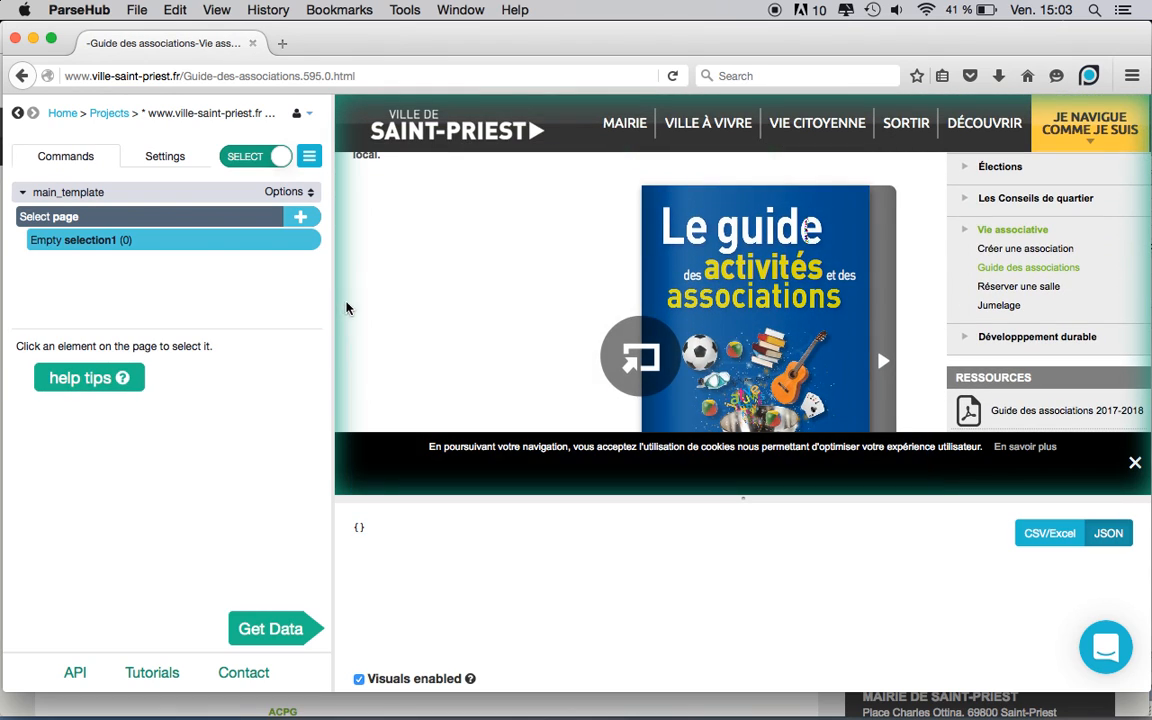
scroll(343, 306, down, 5)
scroll(343, 306, down, 5)
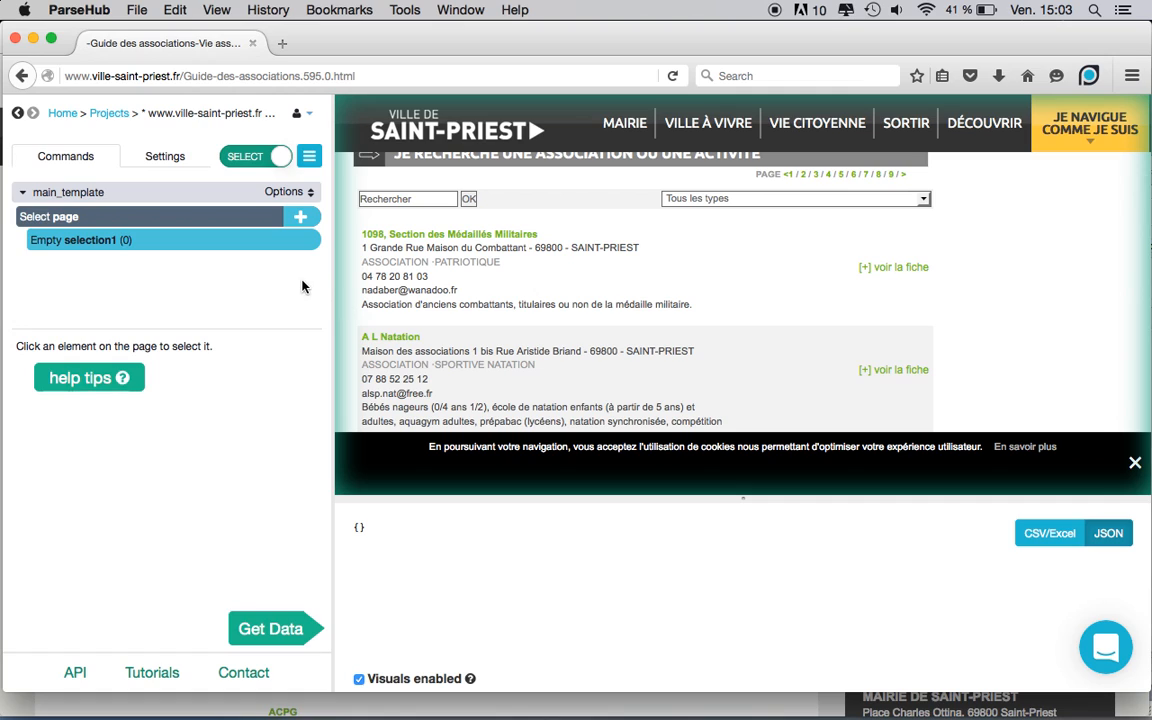
click(304, 218)
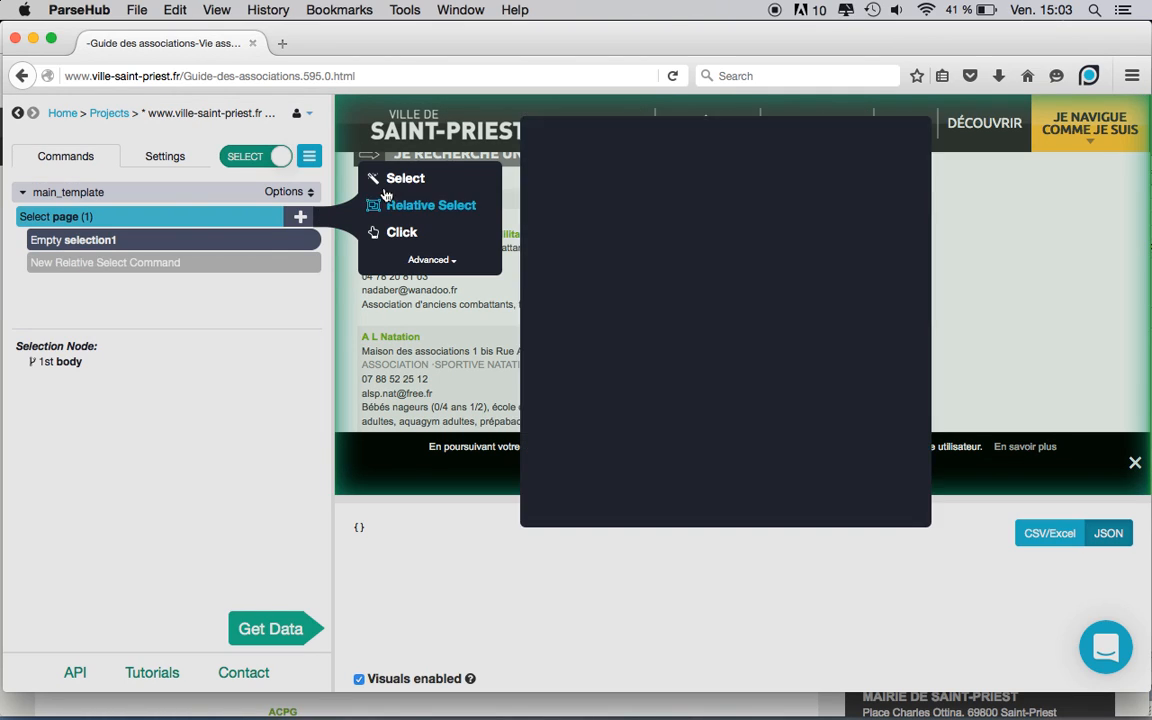
click(398, 177)
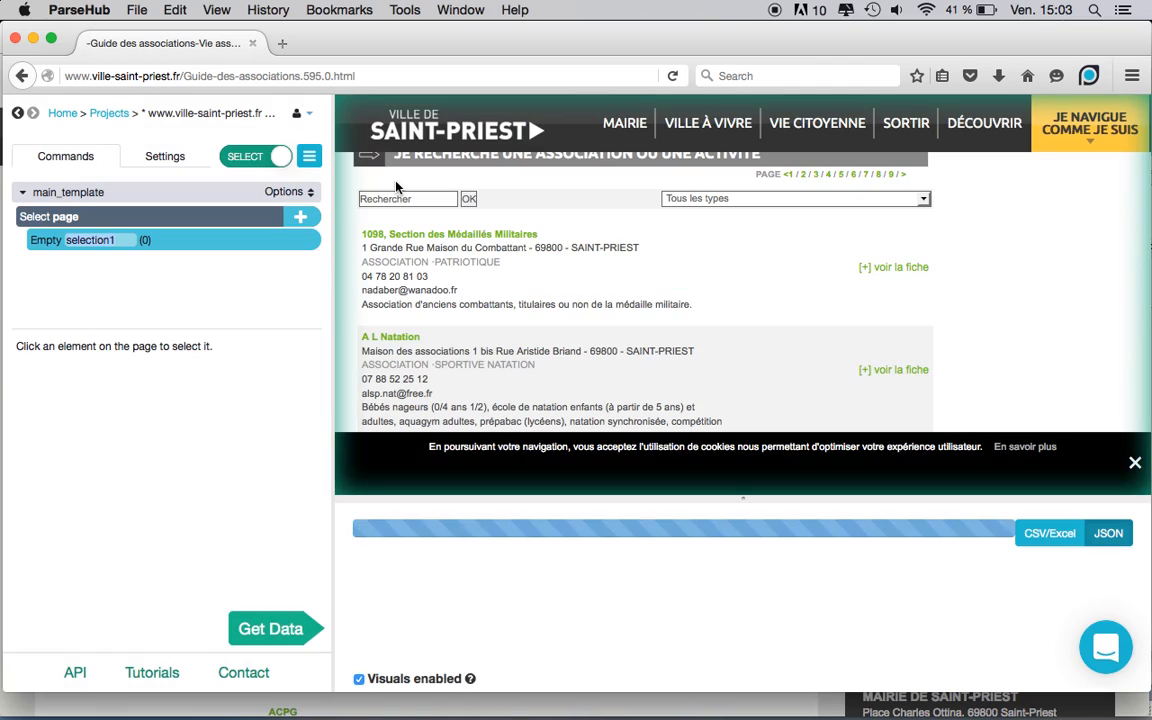
click(413, 237)
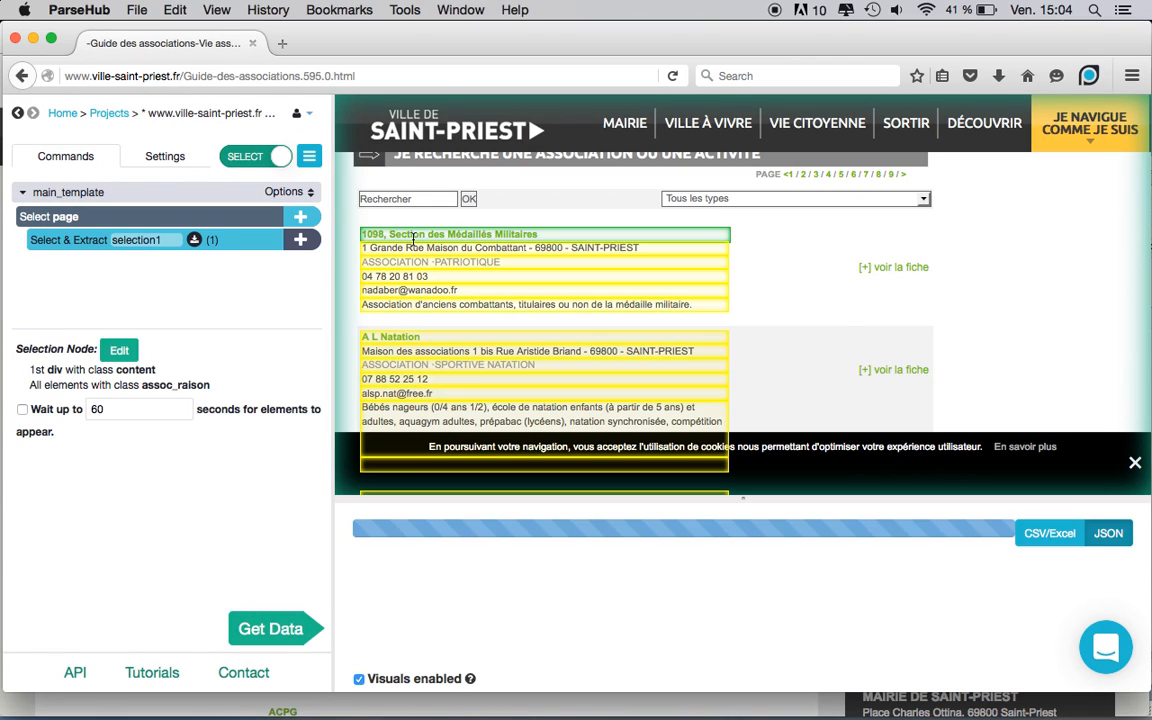
scroll(775, 303, down, 2)
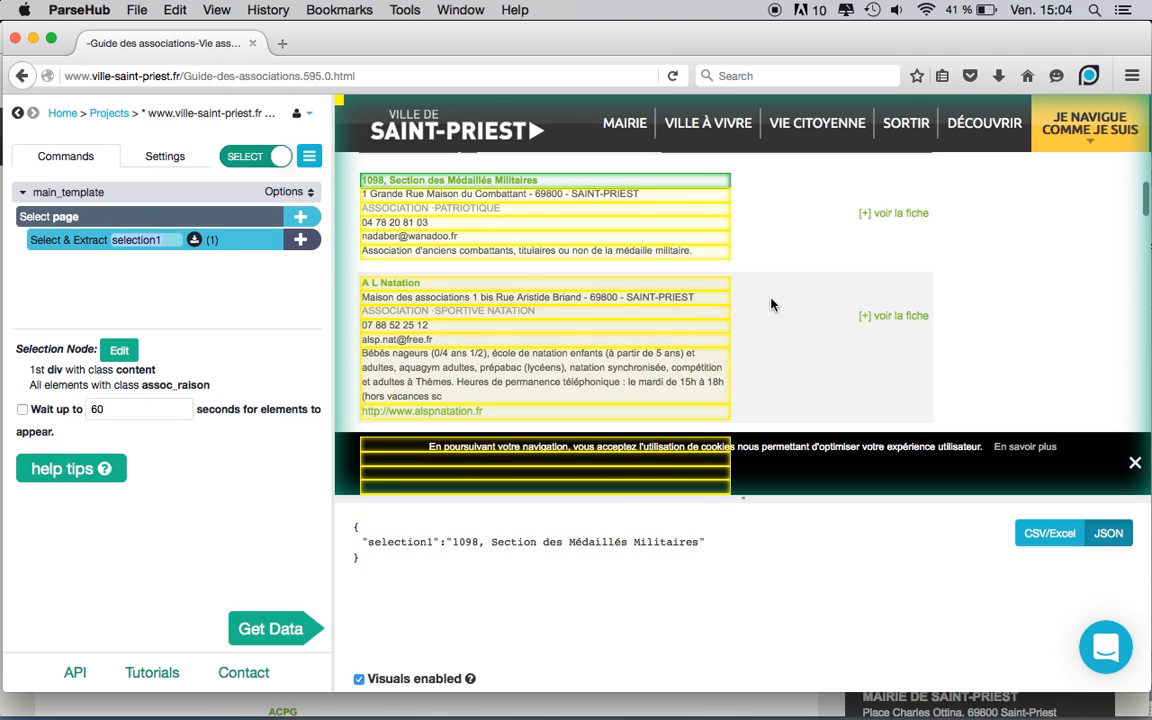
click(457, 287)
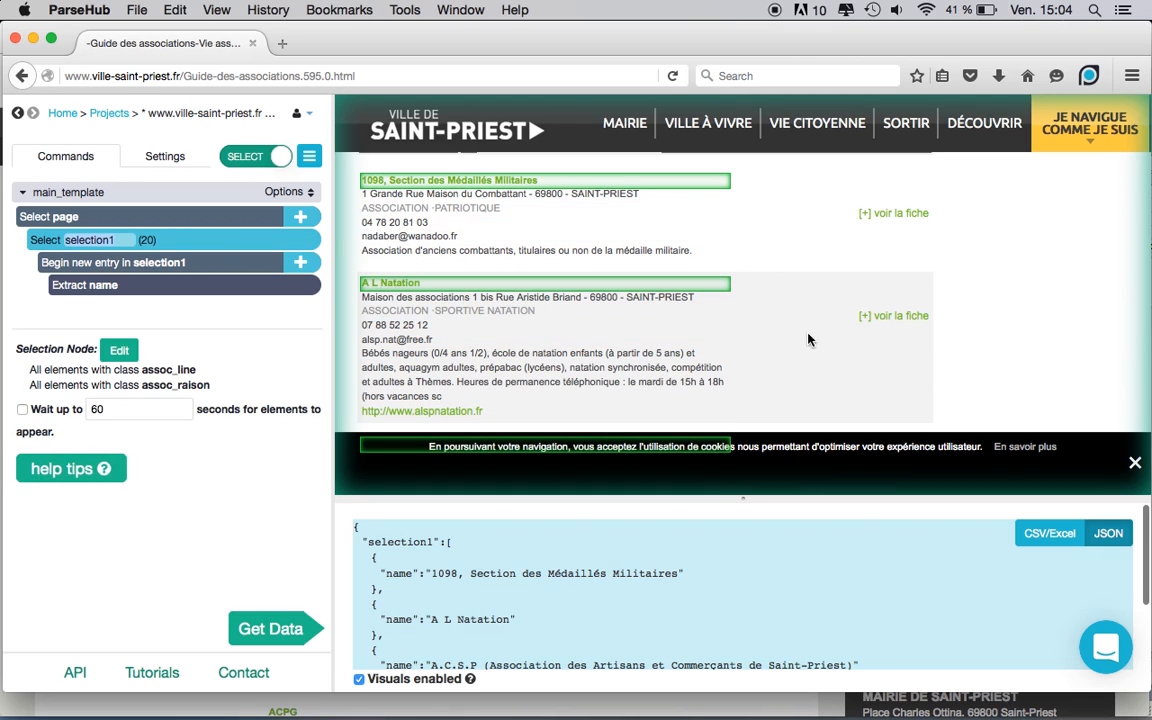
Check down the listing which association names the selection covers.
scroll(824, 344, down, 2)
scroll(824, 344, down, 5)
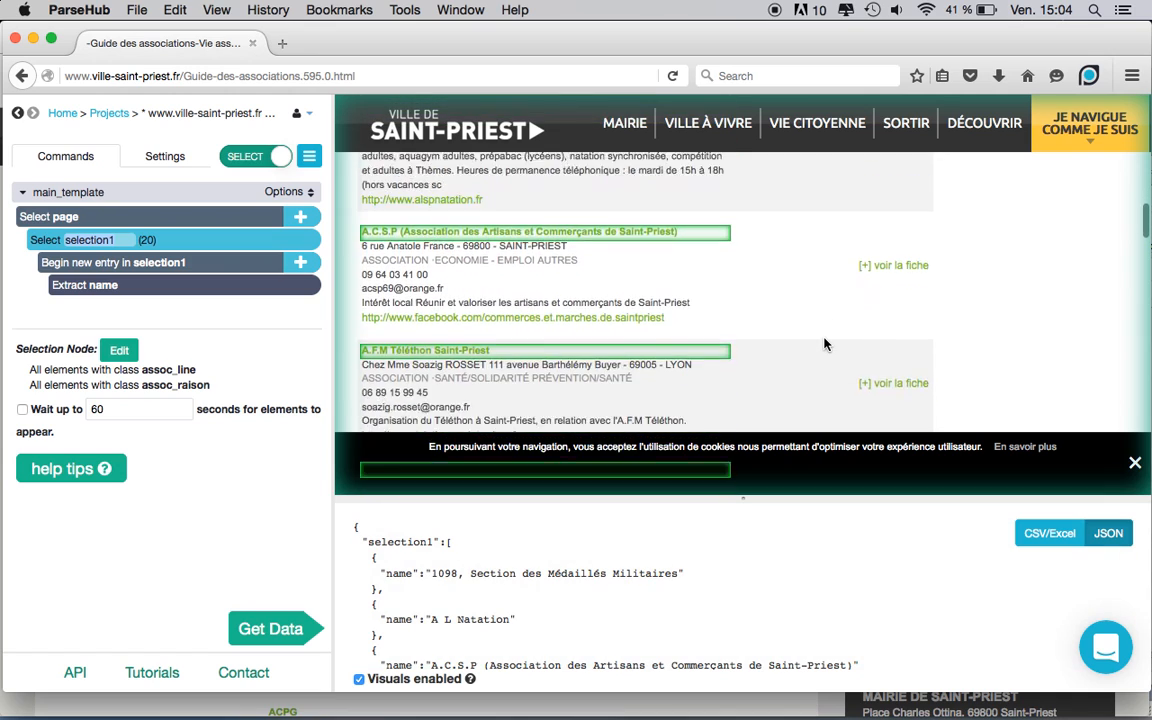
scroll(824, 344, down, 3)
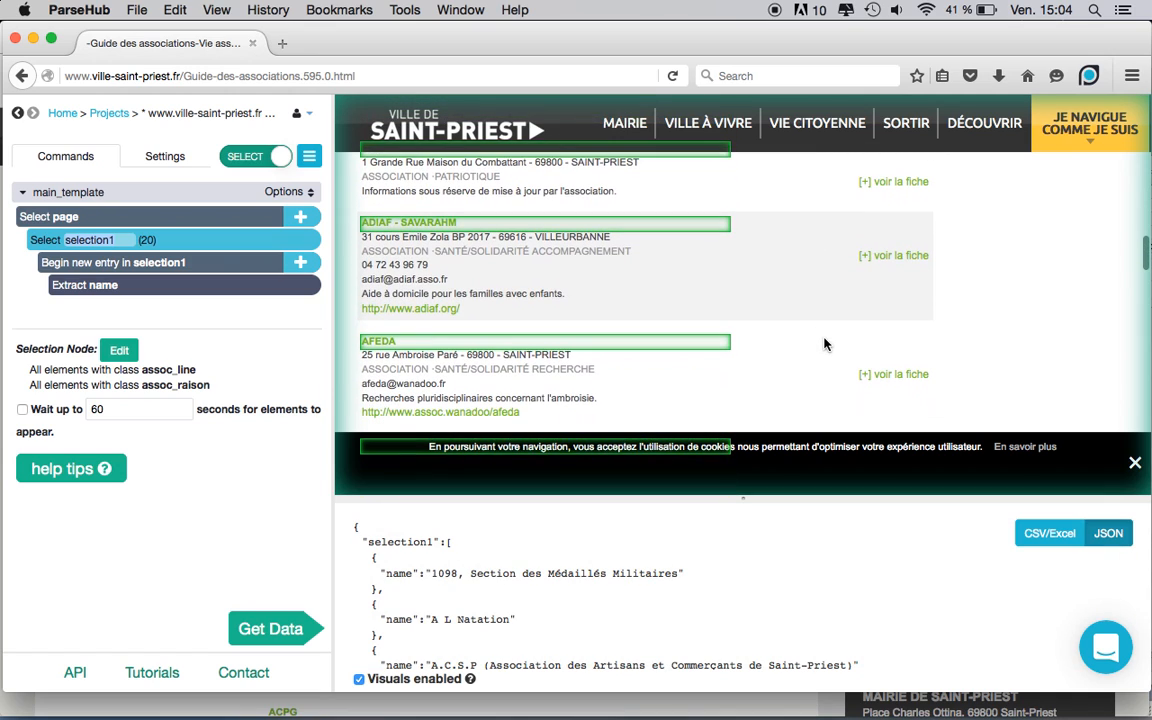
scroll(824, 344, down, 5)
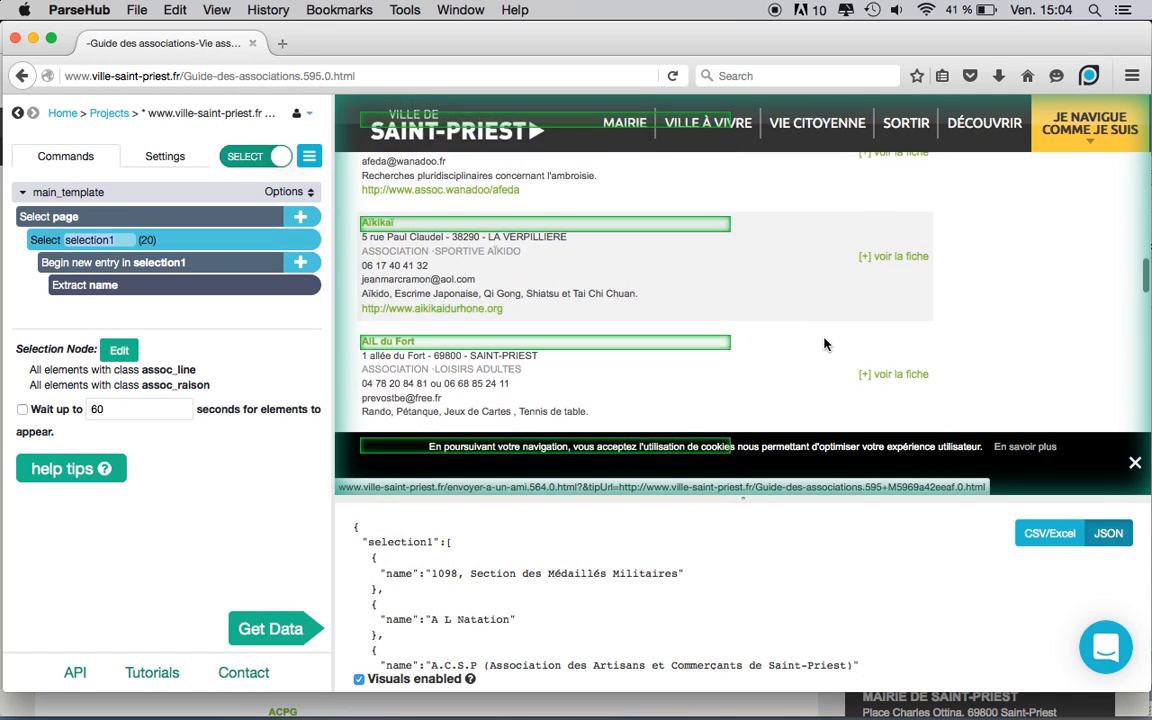
scroll(824, 344, up, 10)
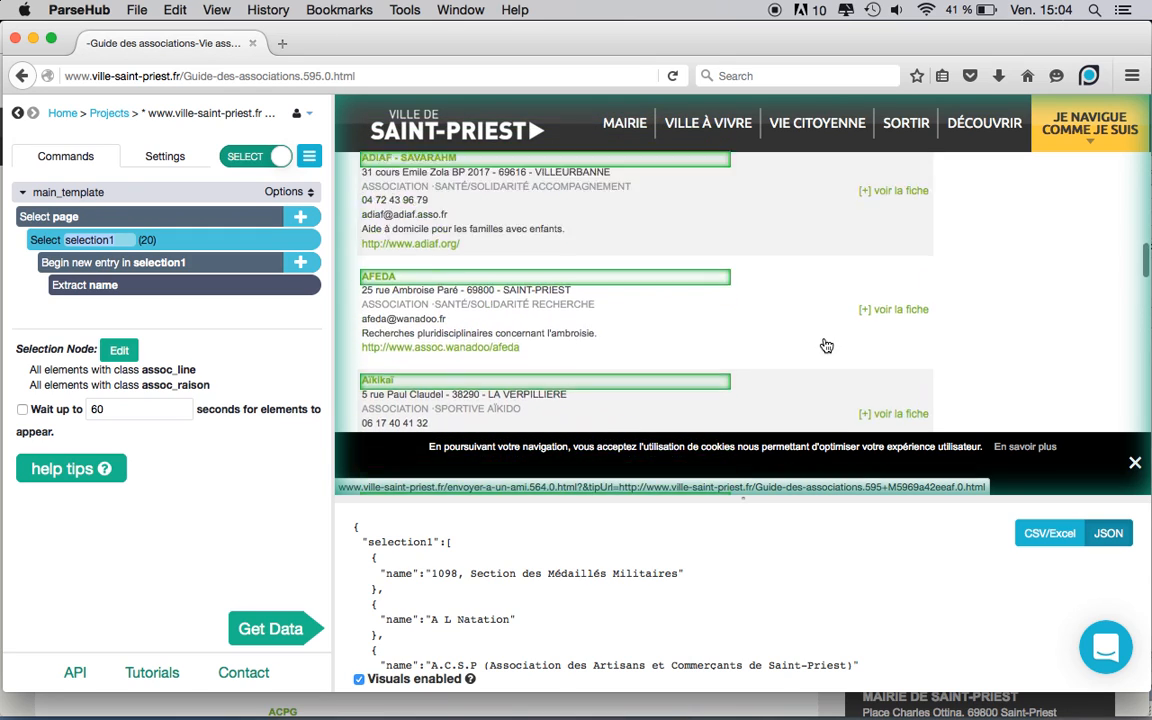
scroll(824, 344, up, 6)
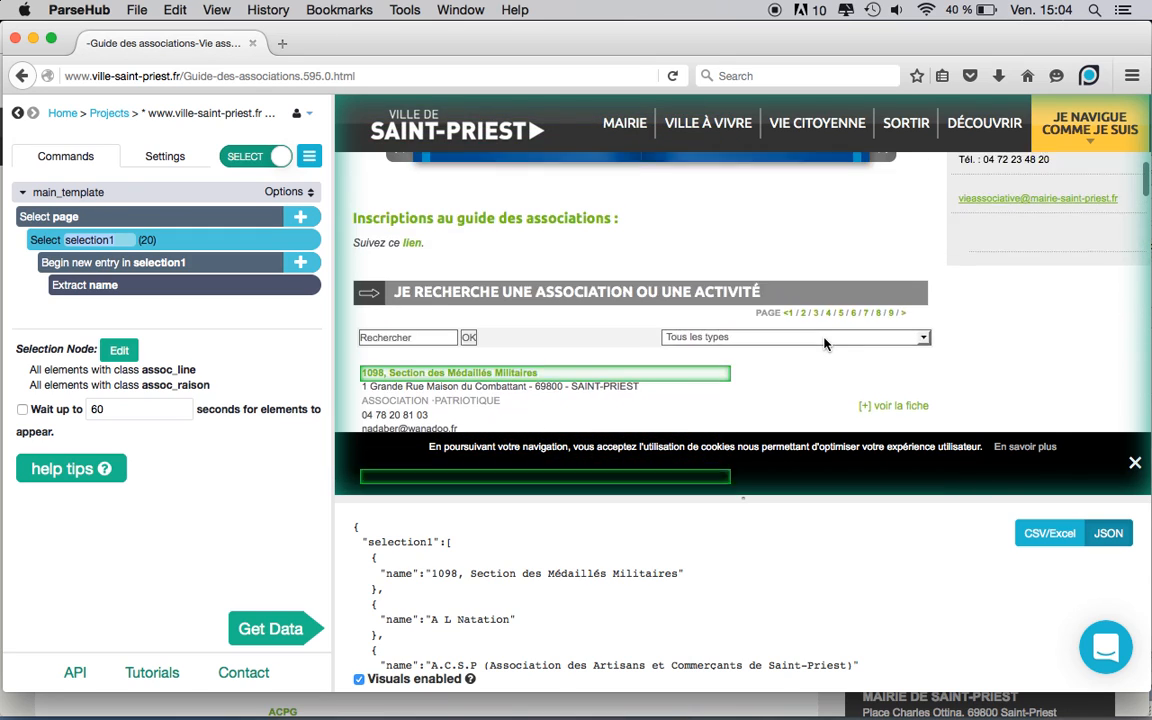
scroll(824, 344, down, 2)
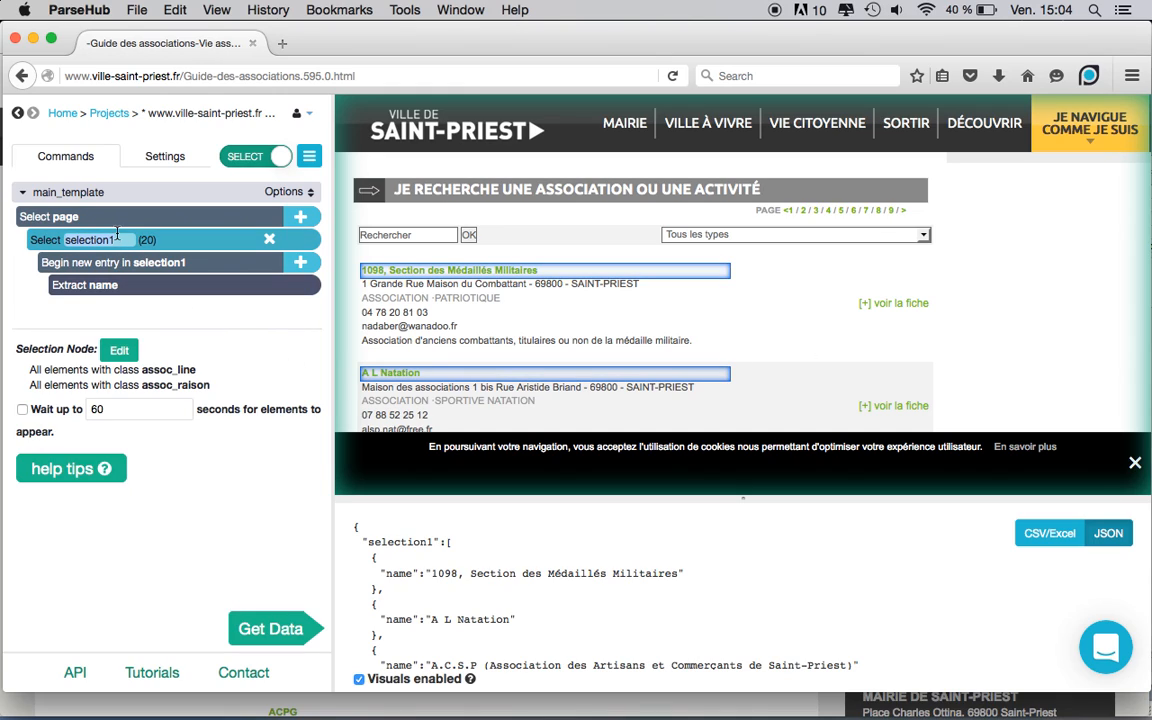
Rename the association-name selection as Assos.
text(Nom)
key(Return)
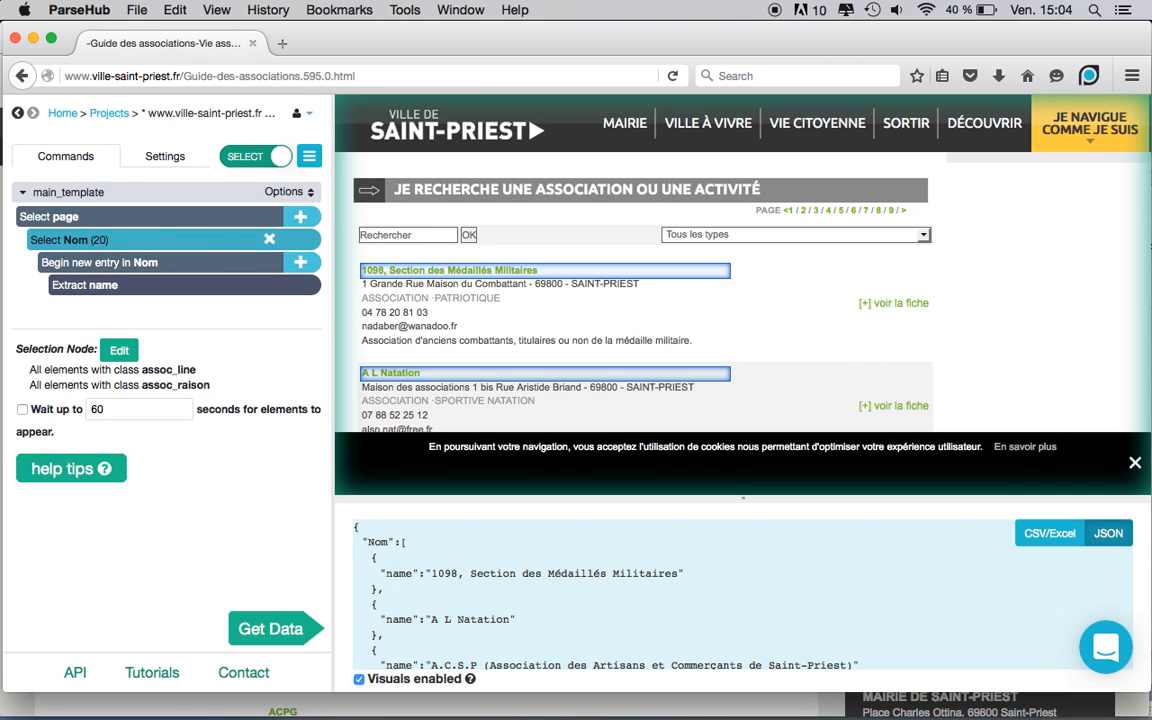
click(80, 240)
text(Assos)
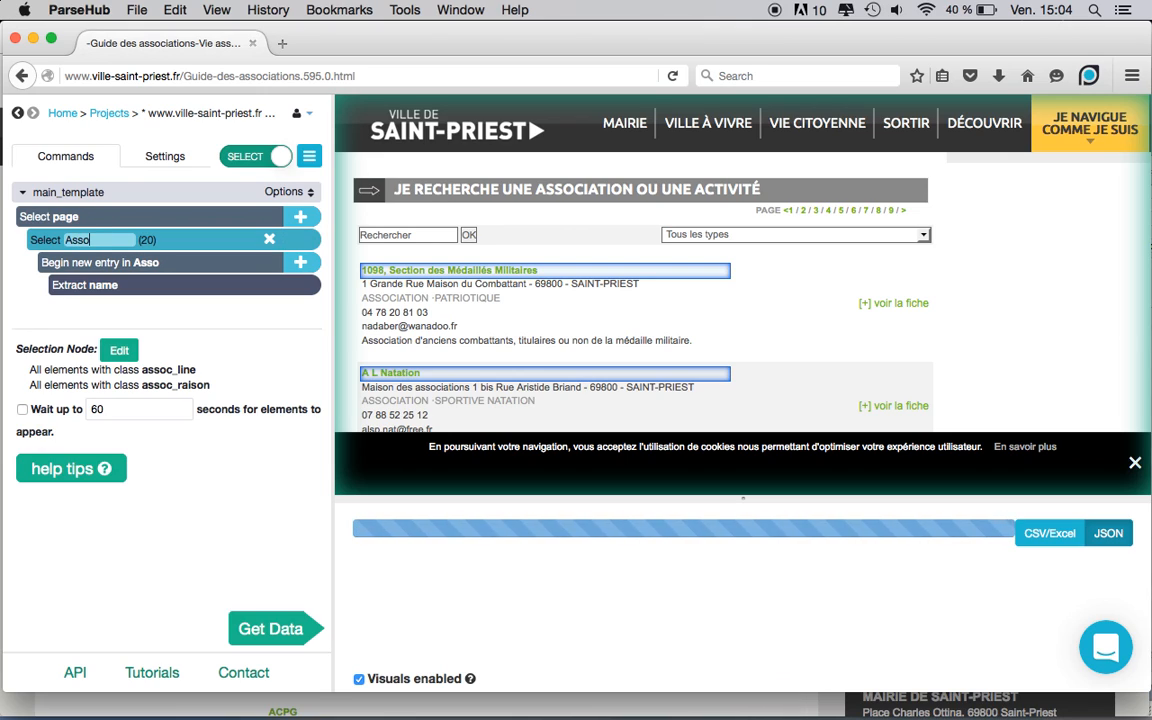
key(Return)
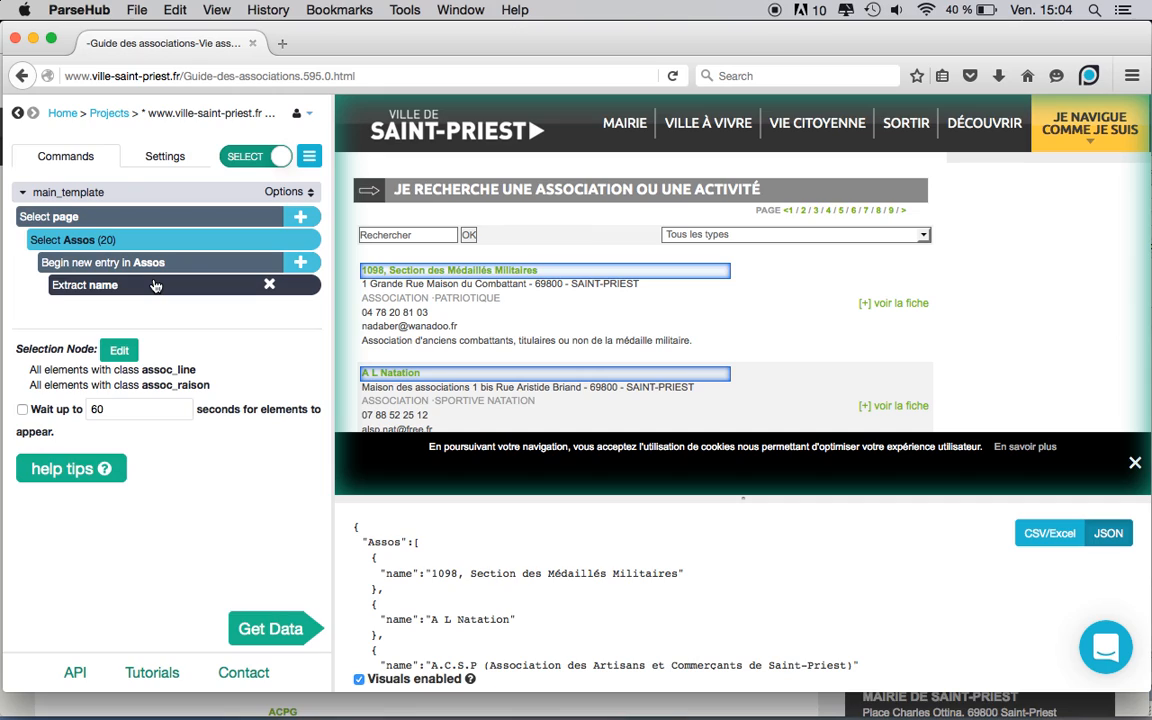
Add a Relative Select under the Assos entry linking each association name to its address, and name it Adresse.
click(300, 263)
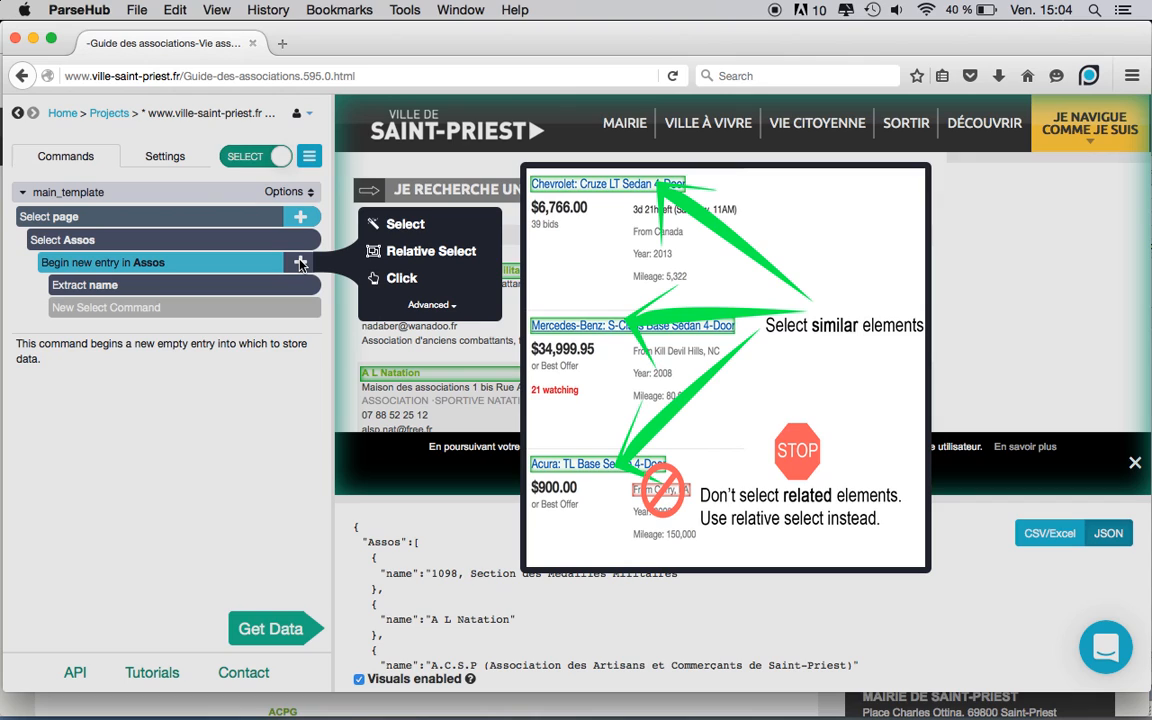
click(435, 252)
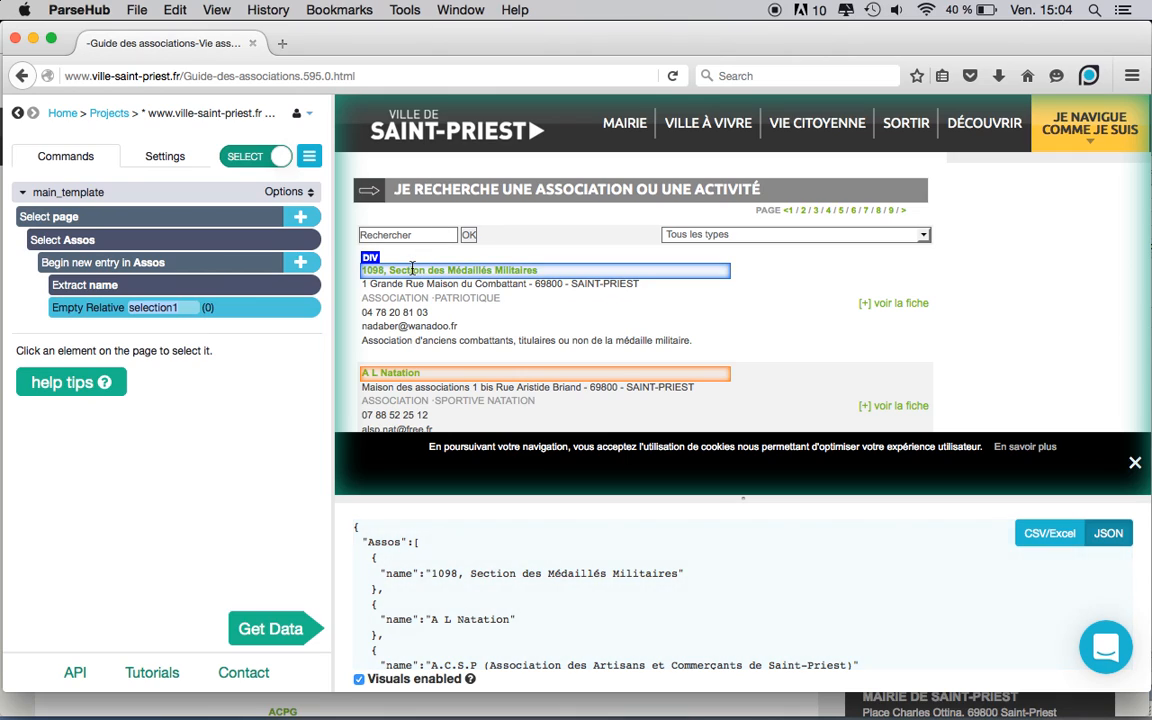
click(411, 269)
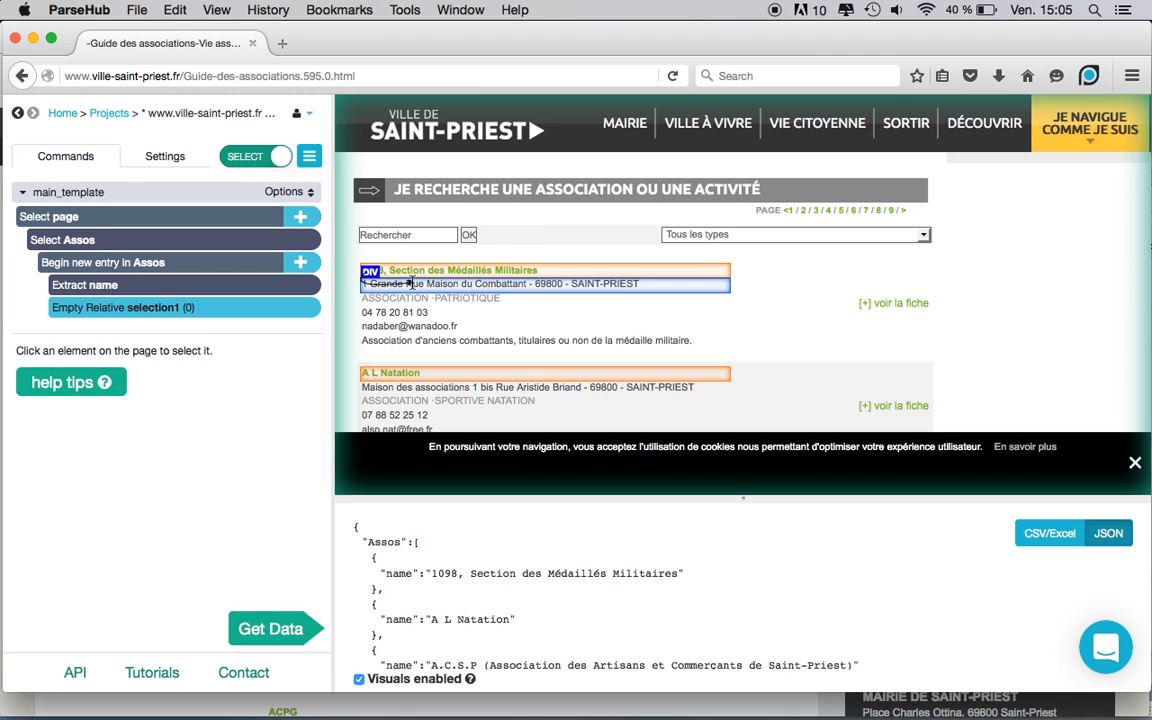
click(410, 284)
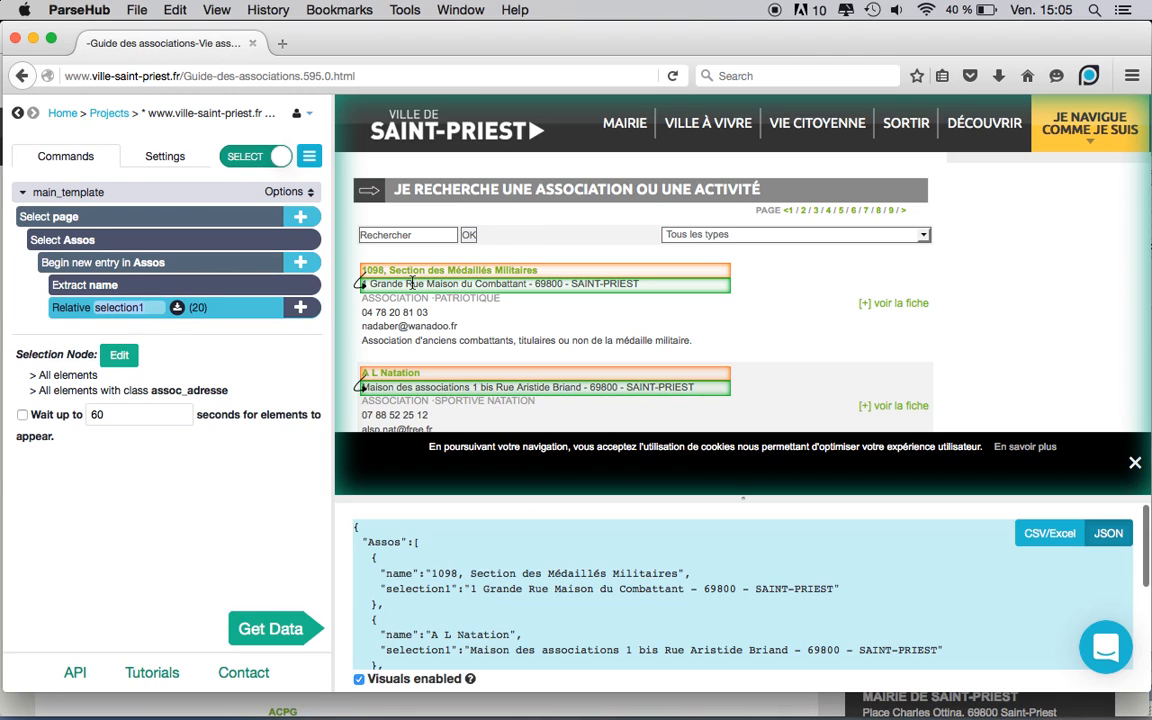
text(Adres)
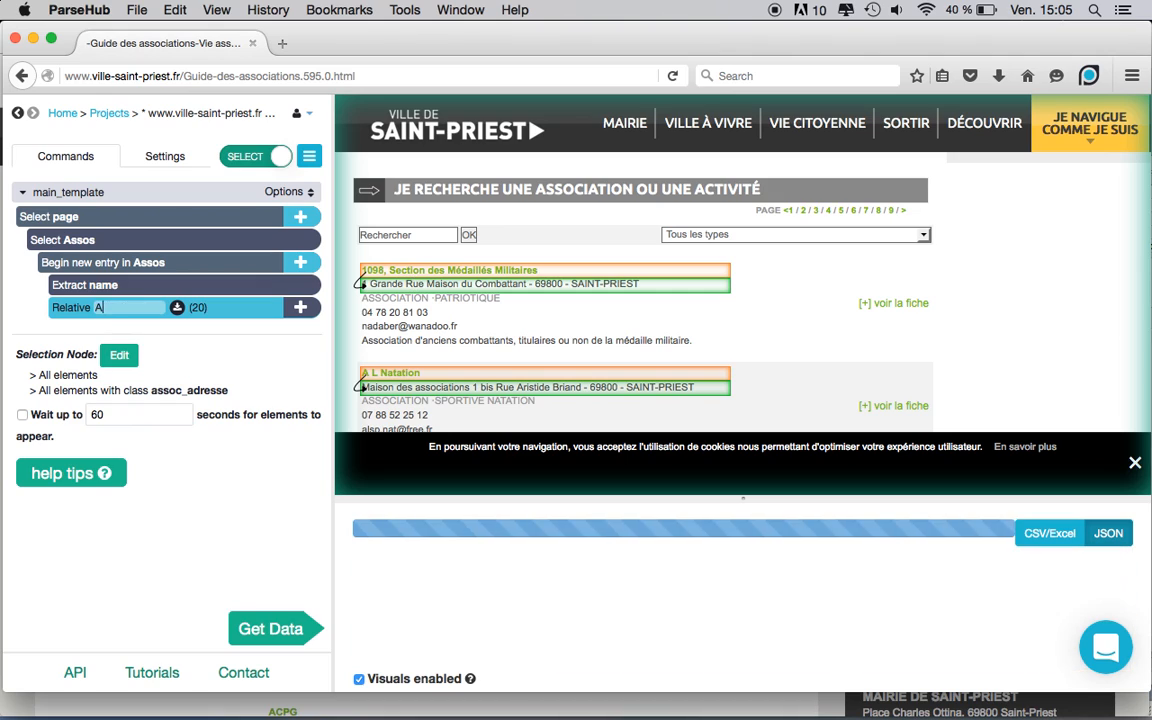
key(Return)
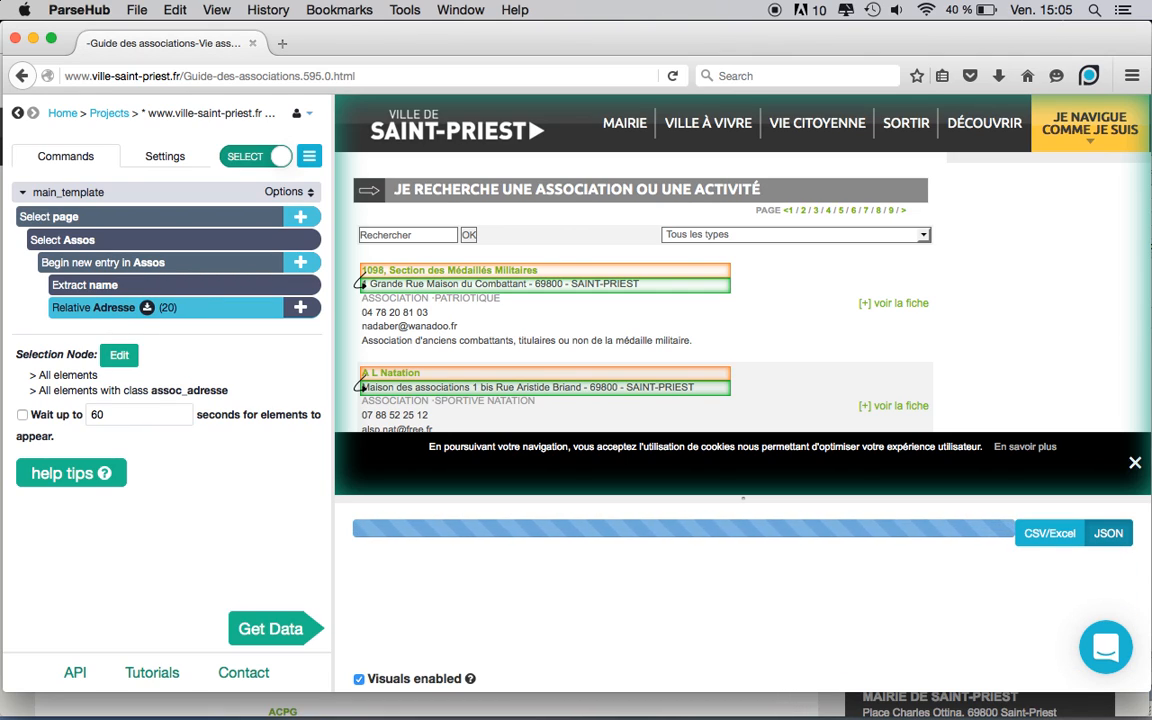
Add a Relative Select under the Assos entry linking each association name to its phone number, and name it Tel.
click(300, 262)
click(408, 259)
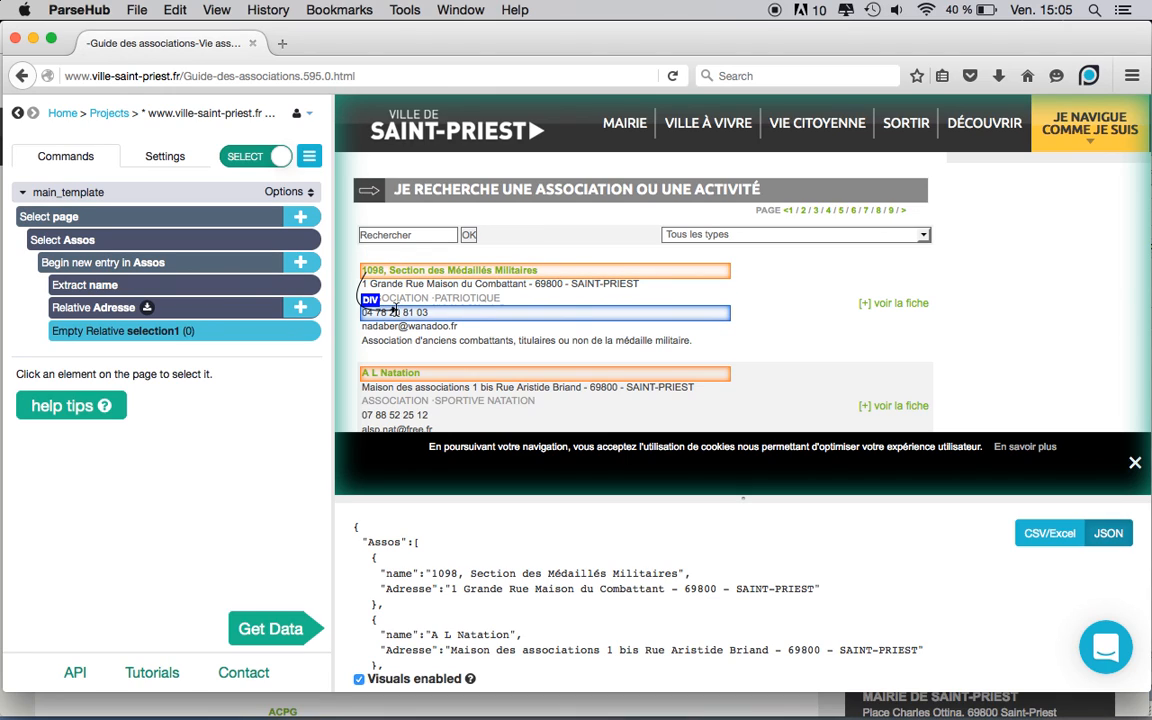
click(395, 311)
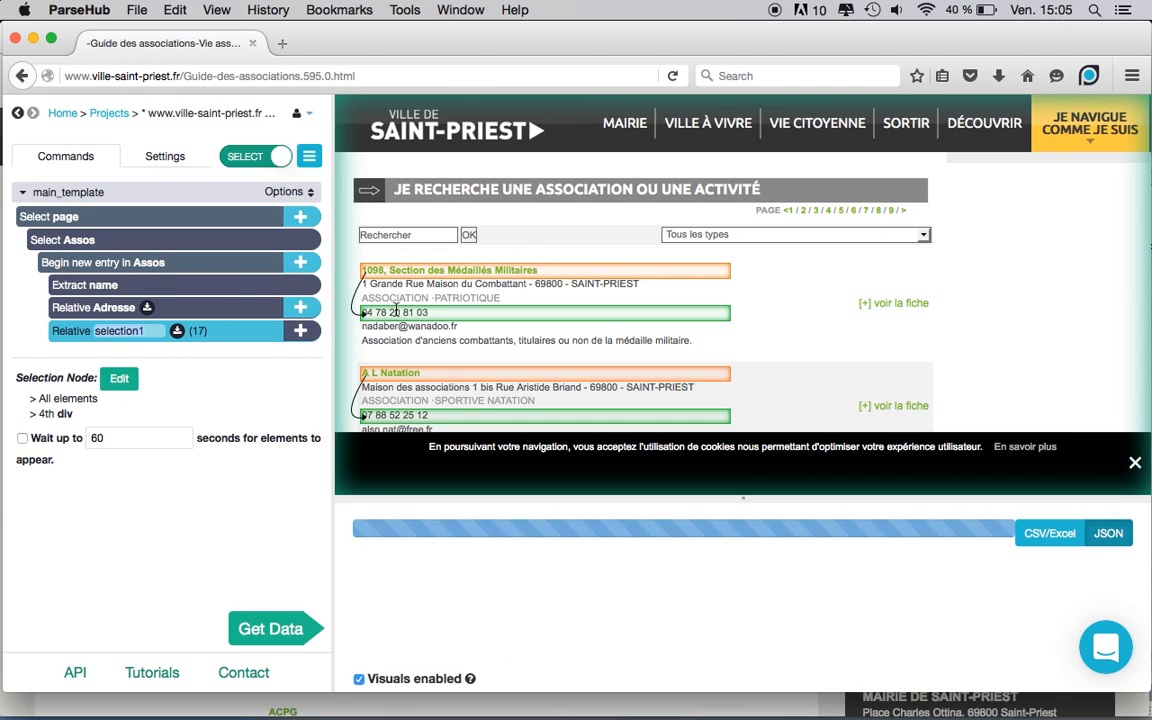
text(Tel)
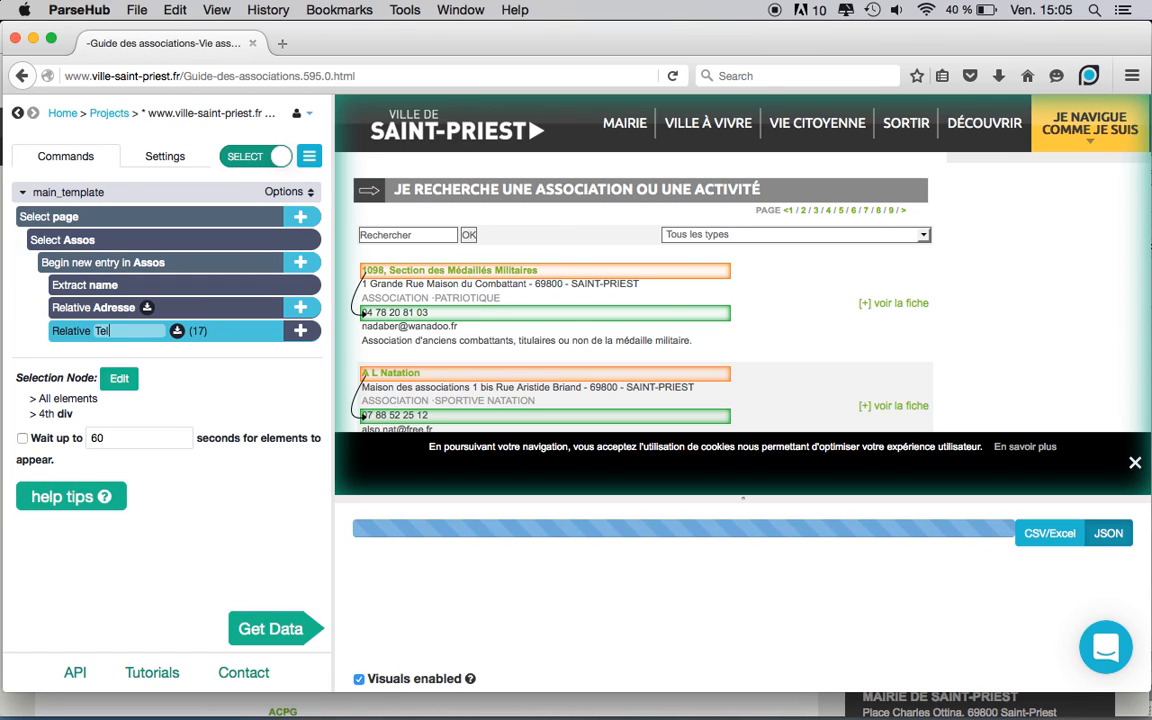
key(Return)
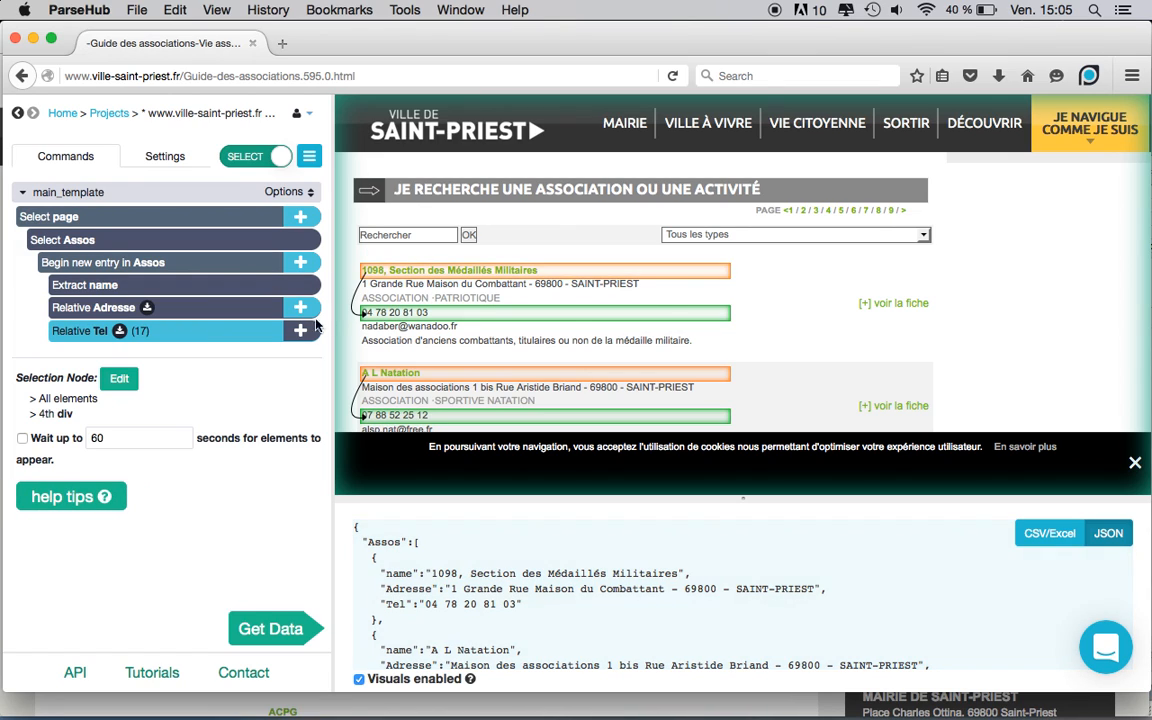
Add a Relative Select under the Assos entry linking each association name to its e-mail address, and name it Mail.
click(302, 265)
click(412, 253)
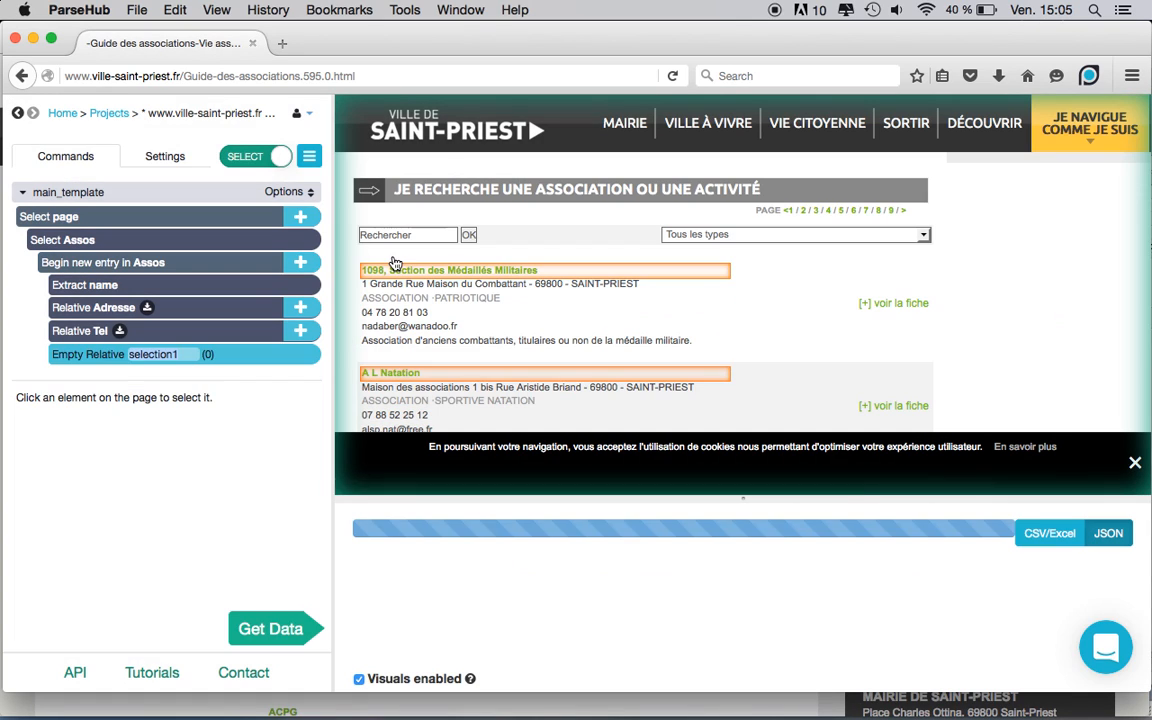
click(396, 268)
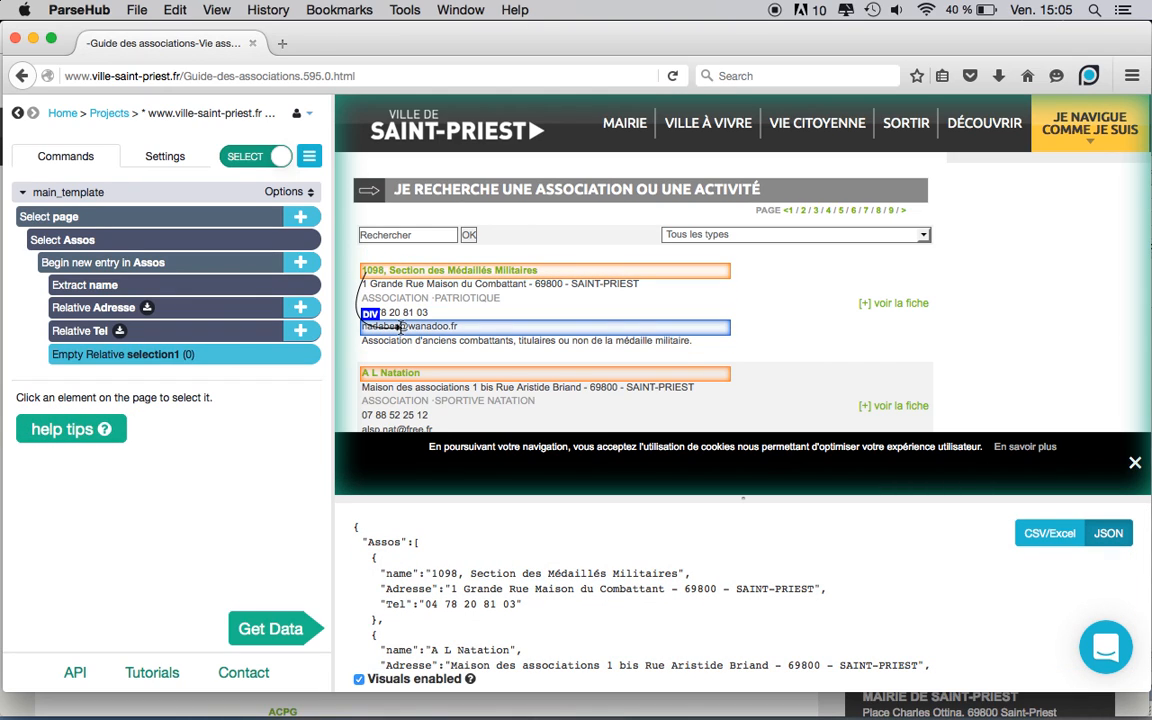
click(400, 327)
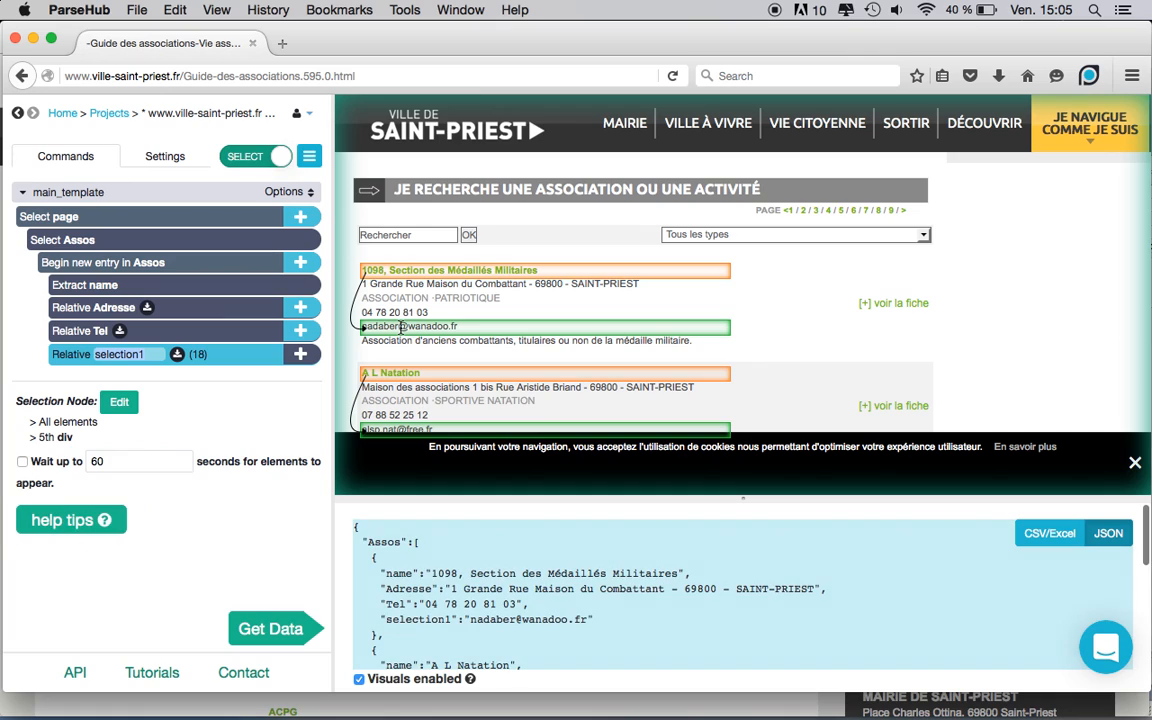
text(Mail)
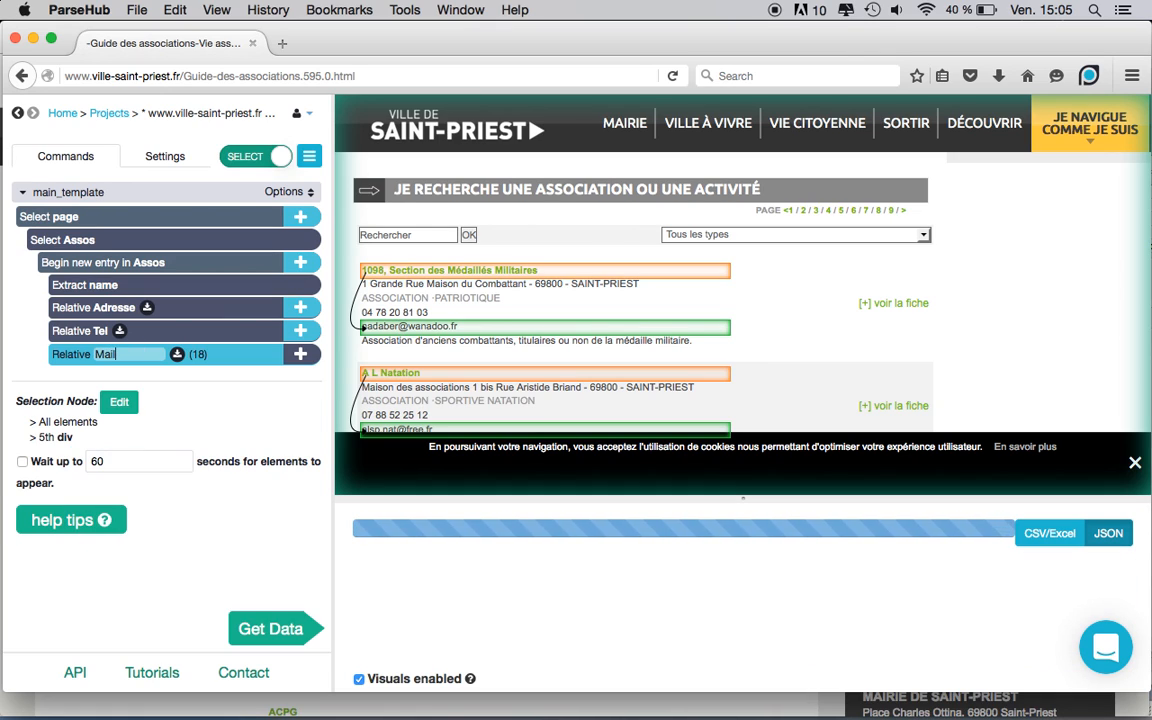
key(Return)
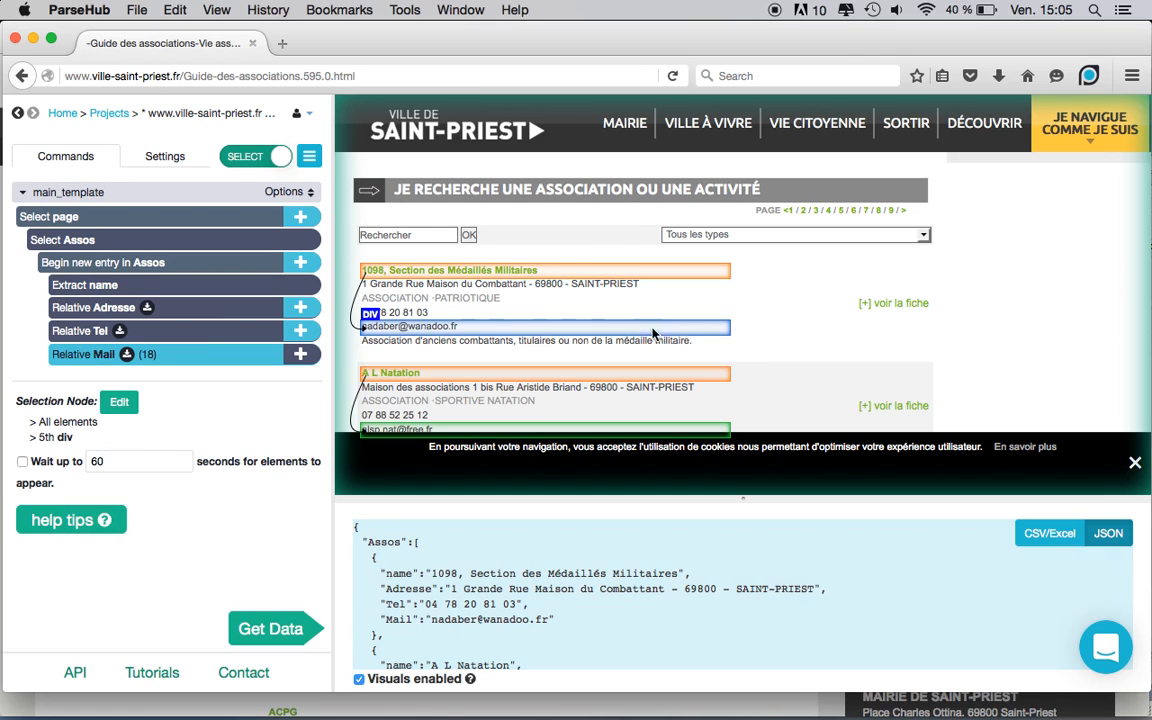
Check down the listing which associations' e-mail addresses the Mail selection covers.
scroll(776, 320, down, 4)
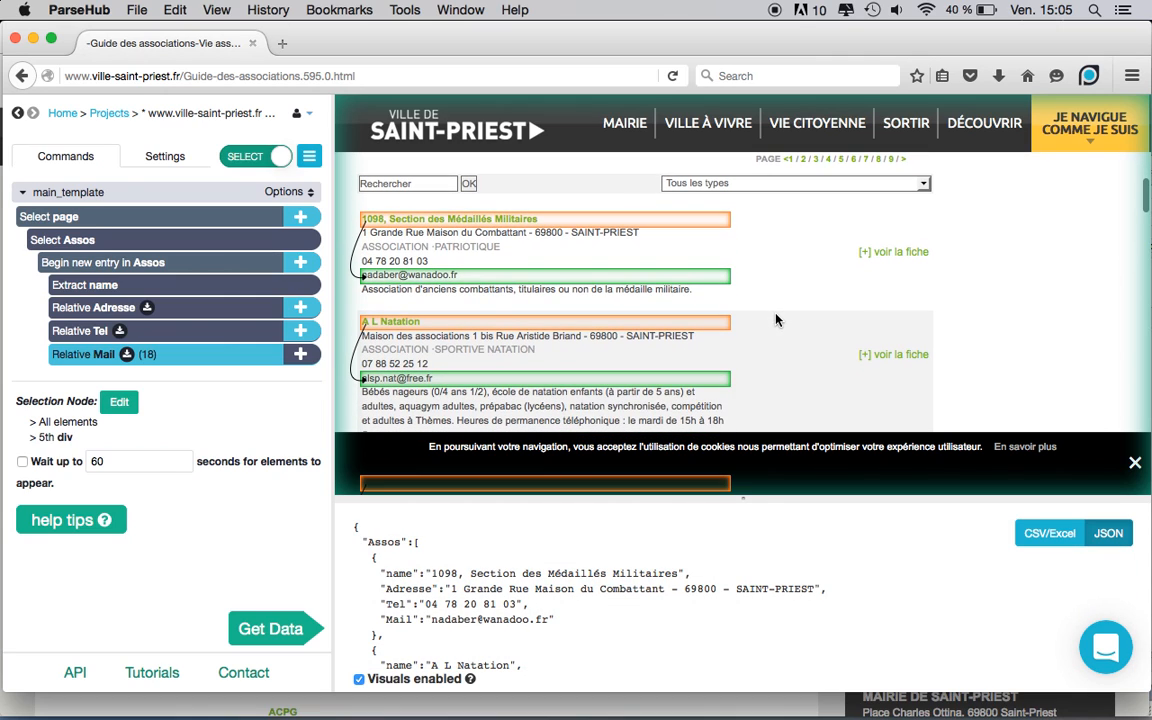
scroll(776, 320, down, 4)
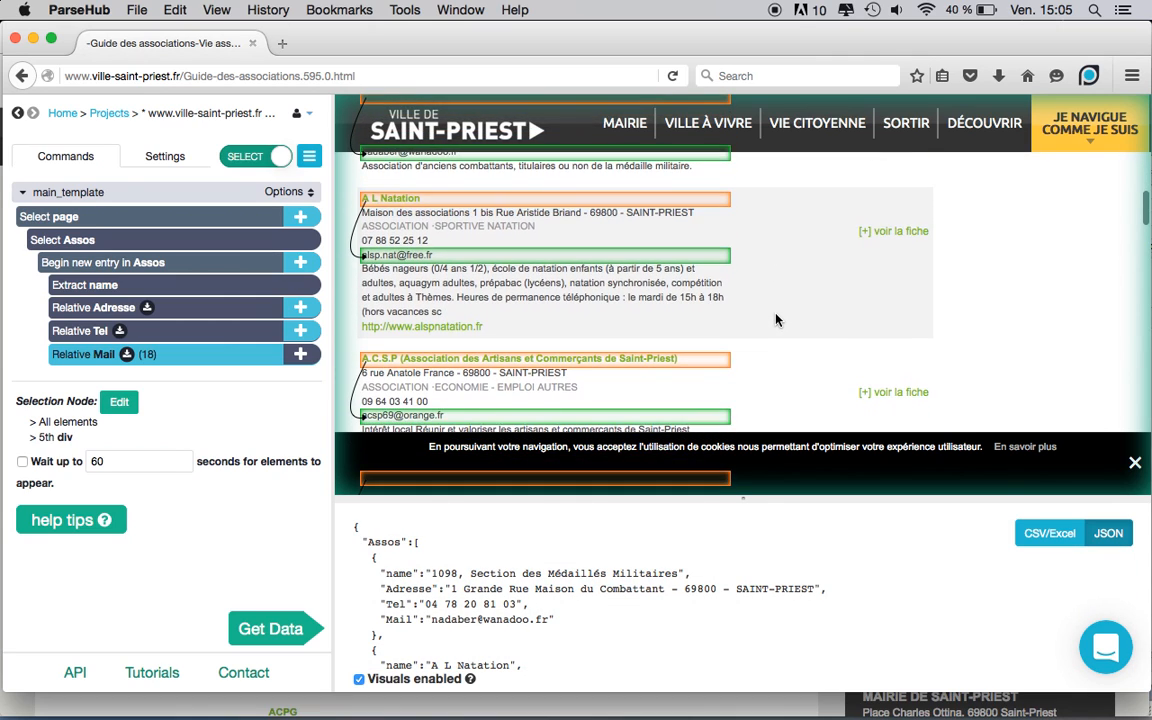
scroll(776, 320, down, 20)
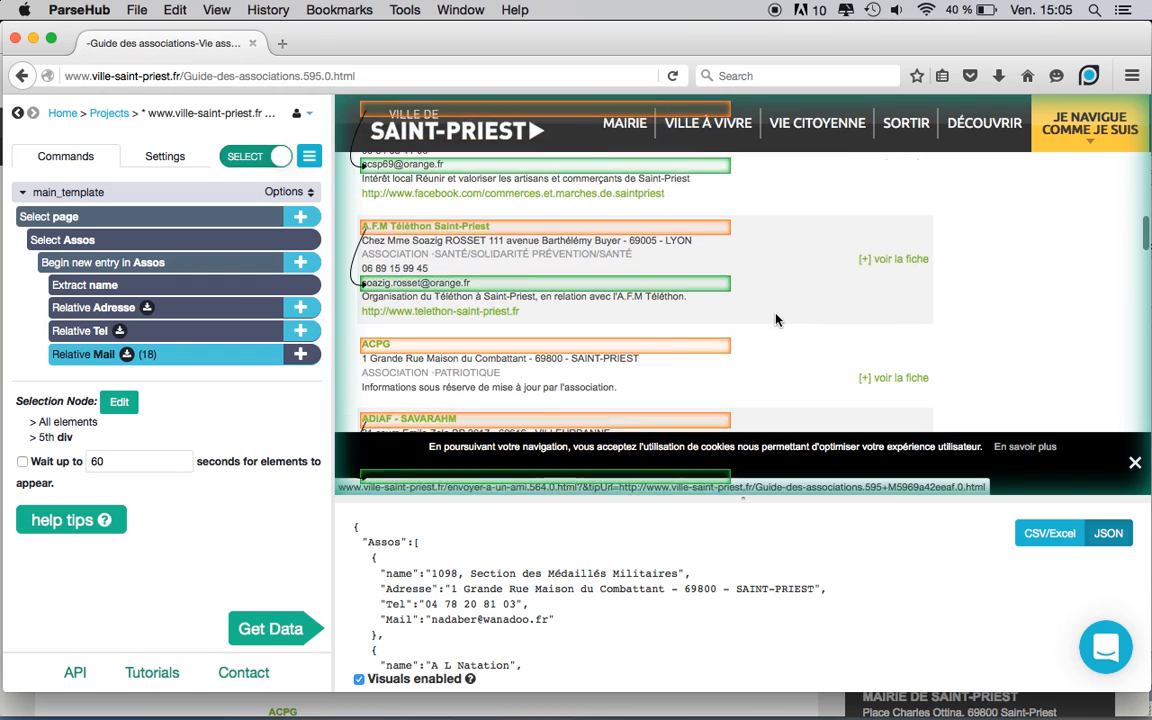
scroll(776, 320, down, 15)
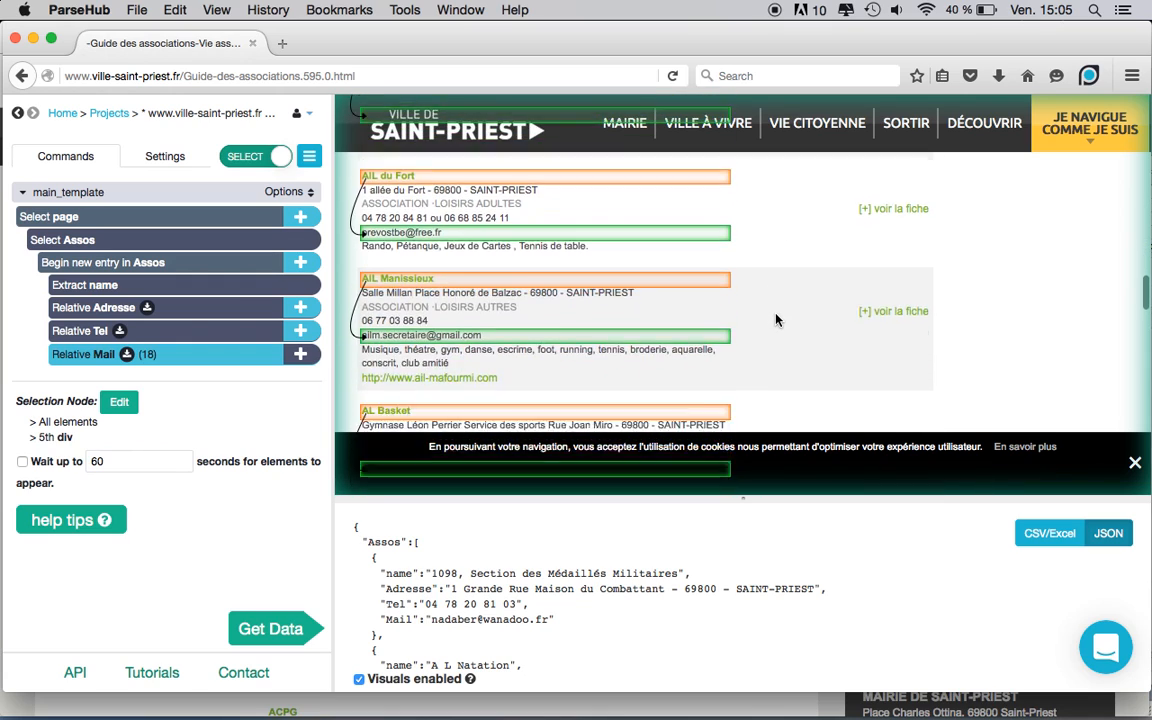
scroll(776, 320, down, 20)
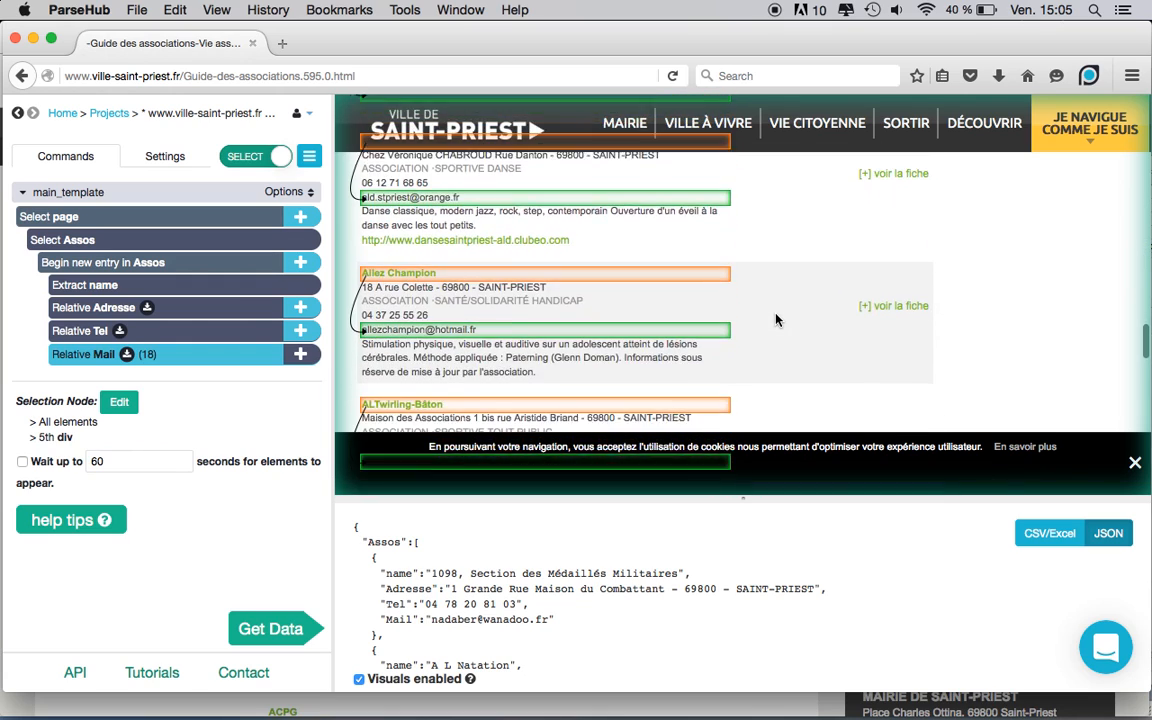
scroll(776, 320, down, 15)
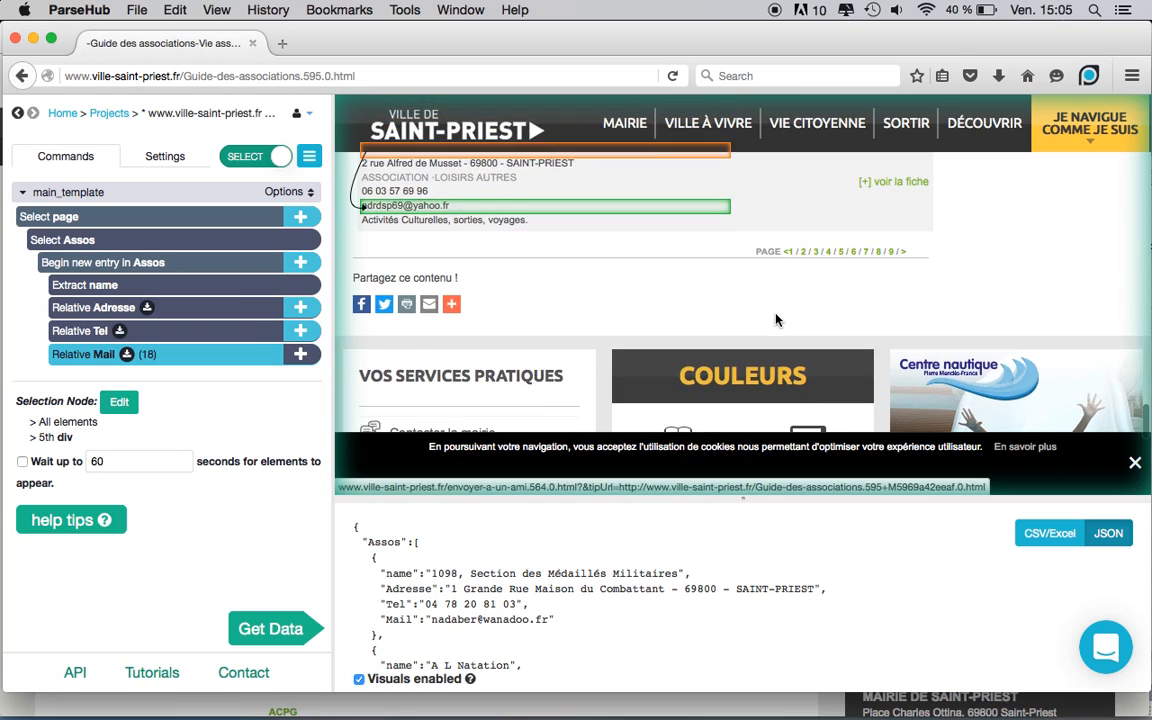
Add a Select command to the page for the next-page arrow in the pagination below the listing, and name it Pages.
scroll(776, 320, up, 2)
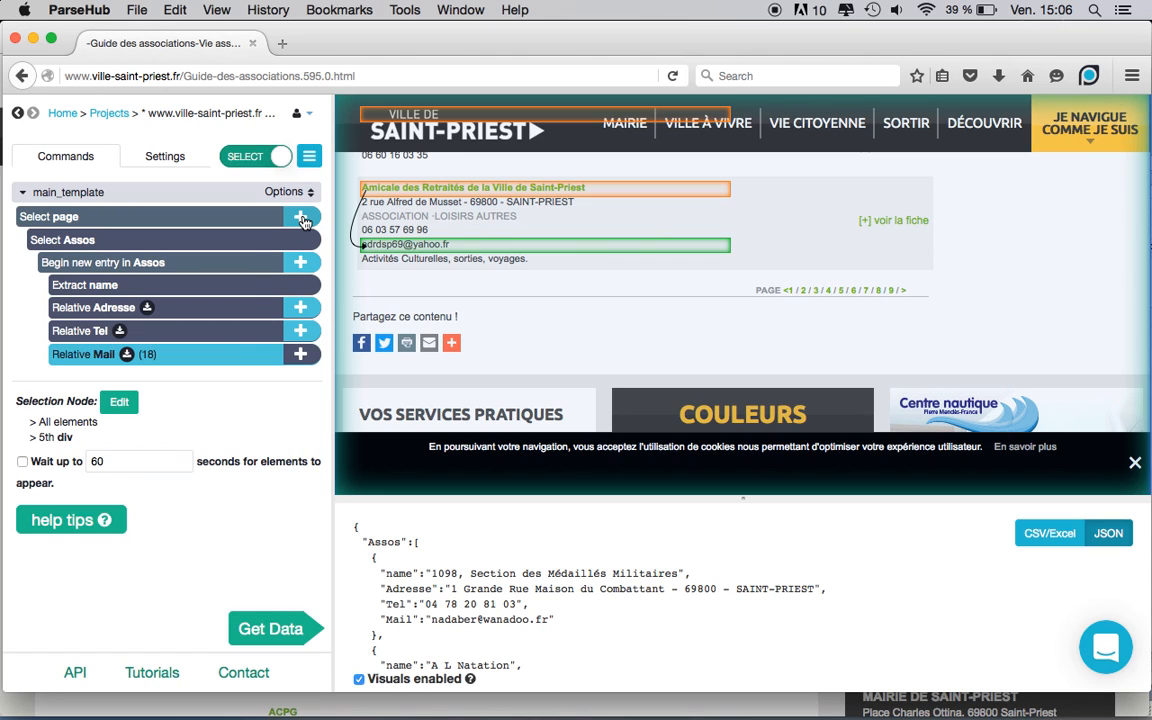
click(302, 219)
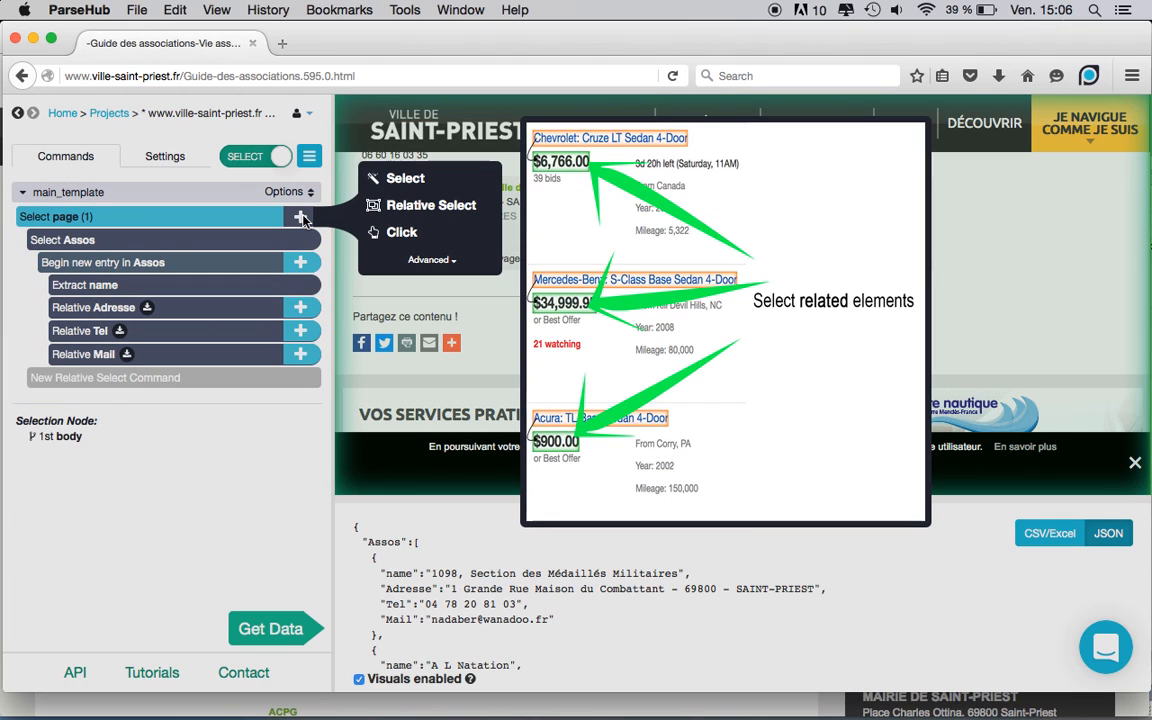
click(402, 181)
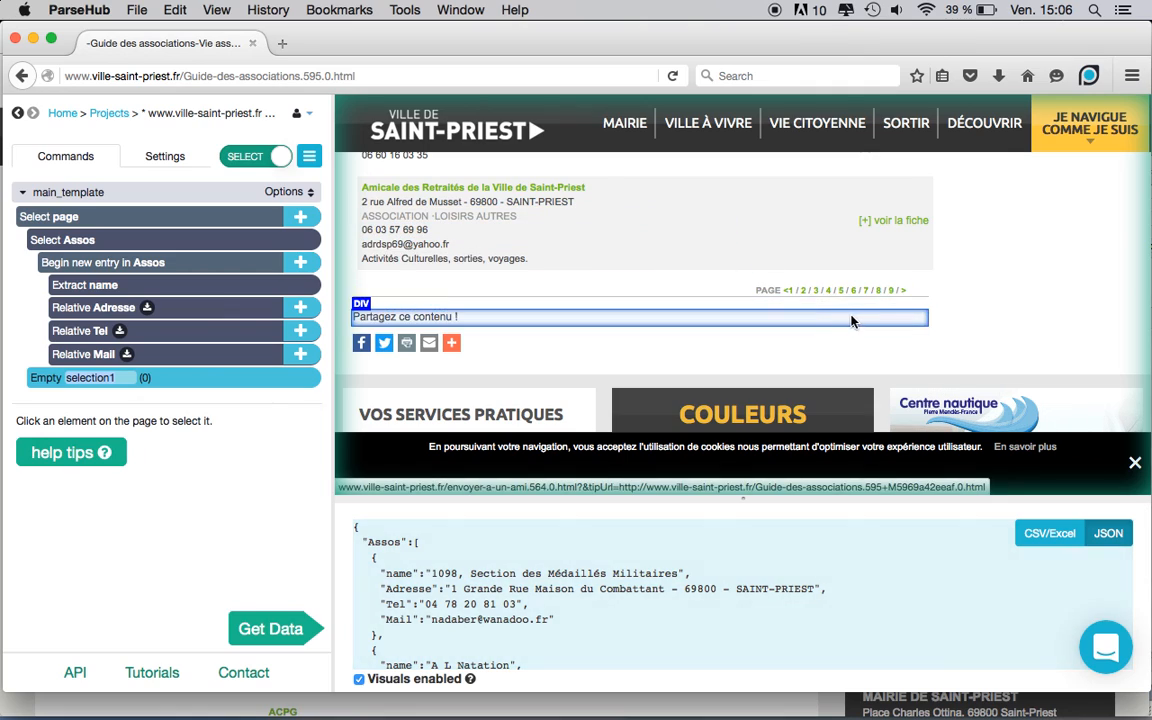
key(Return)
click(906, 293)
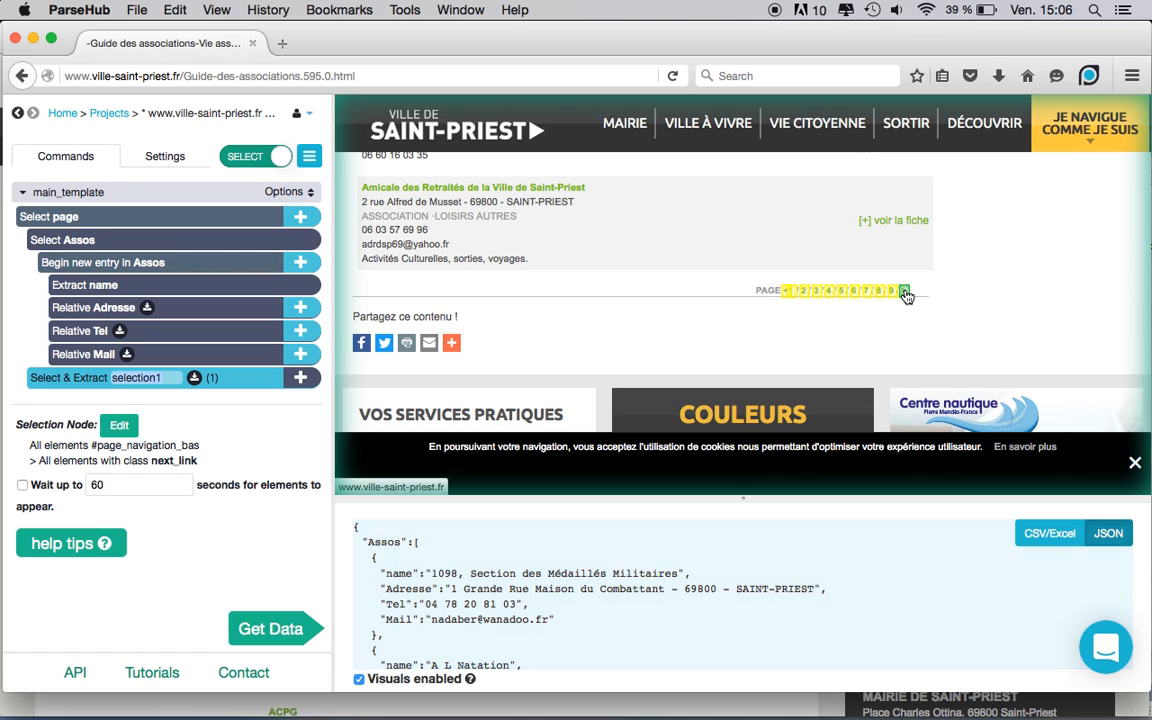
text(Pages)
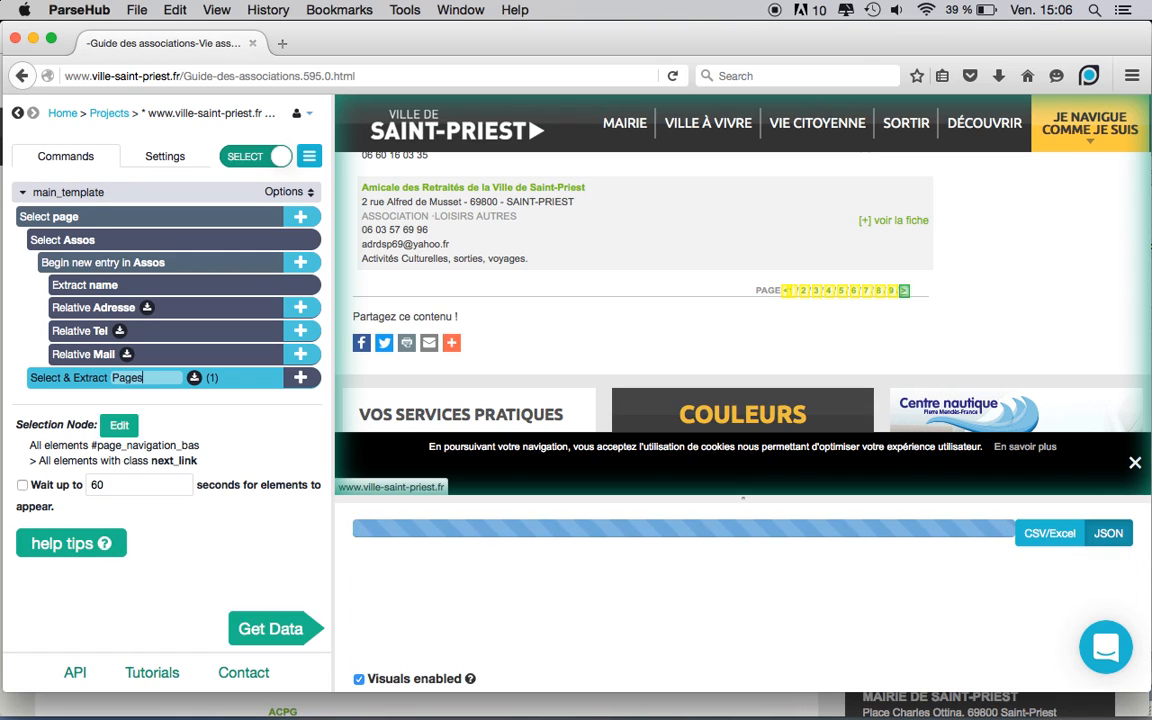
key(Return)
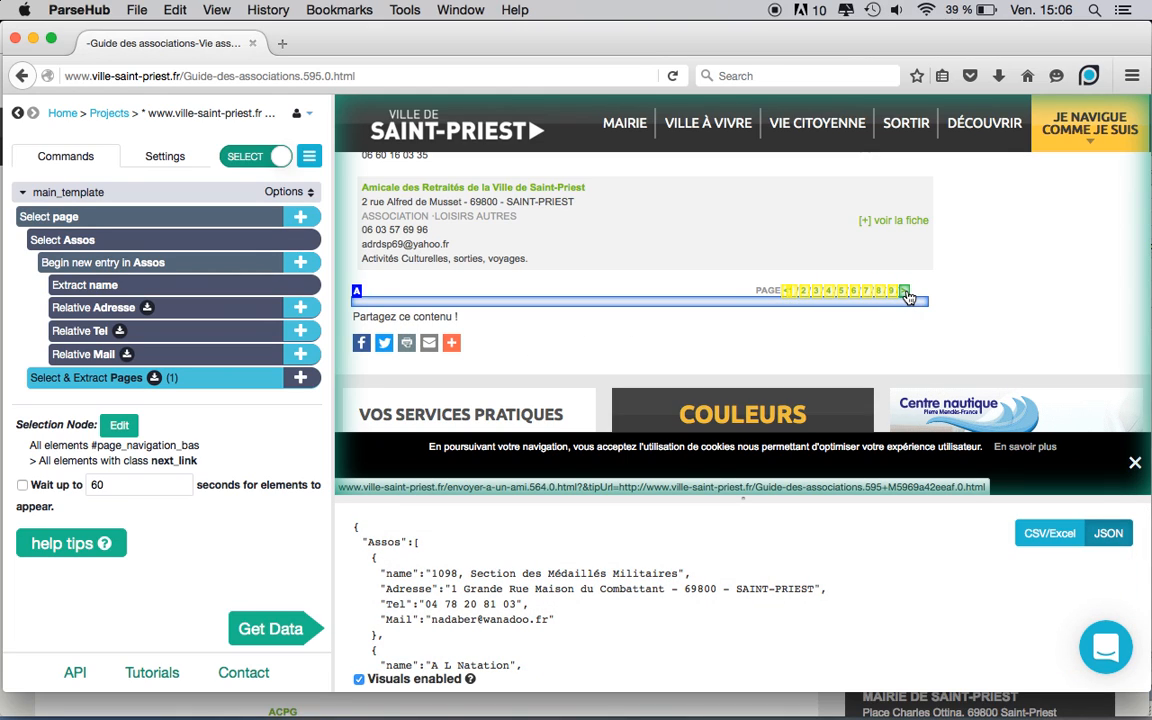
Add a Click command to the Pages selection and configure it to go to the existing template main_template.
click(301, 377)
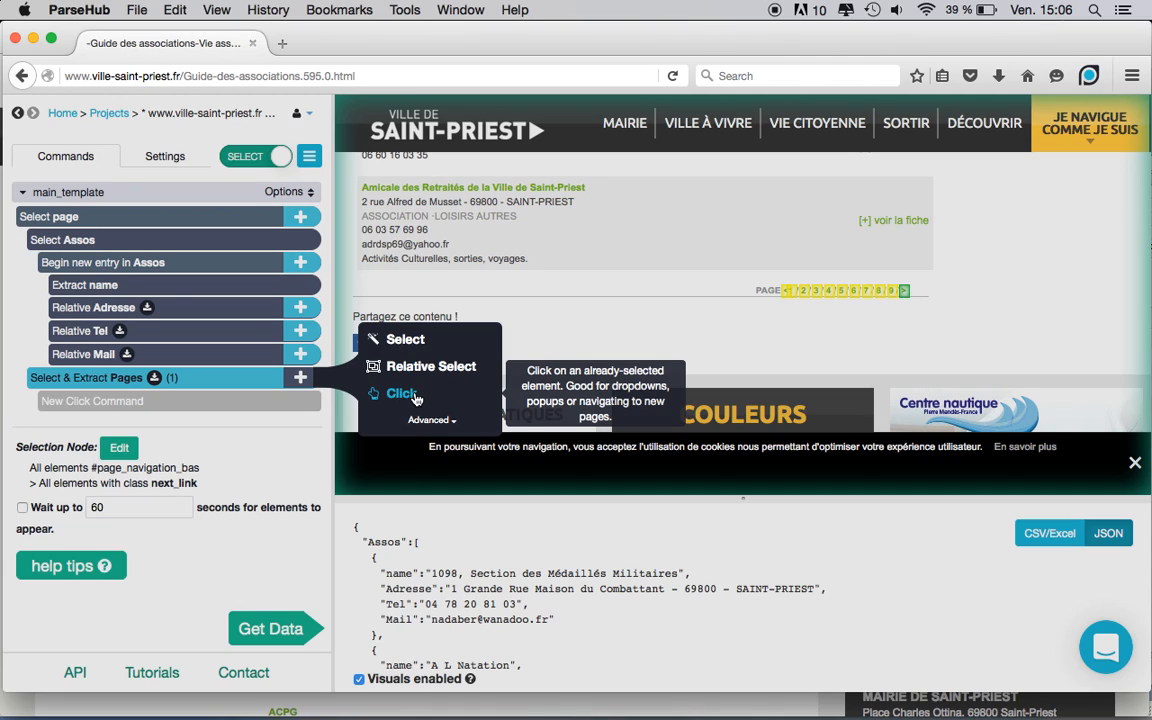
click(412, 396)
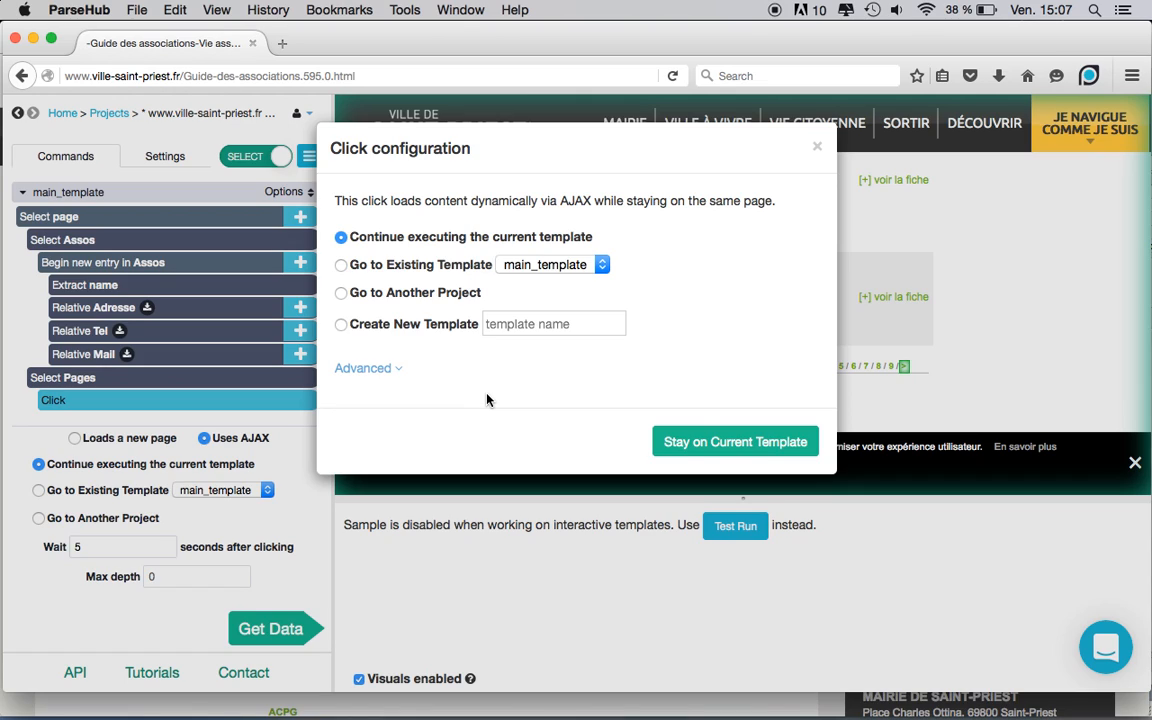
click(341, 265)
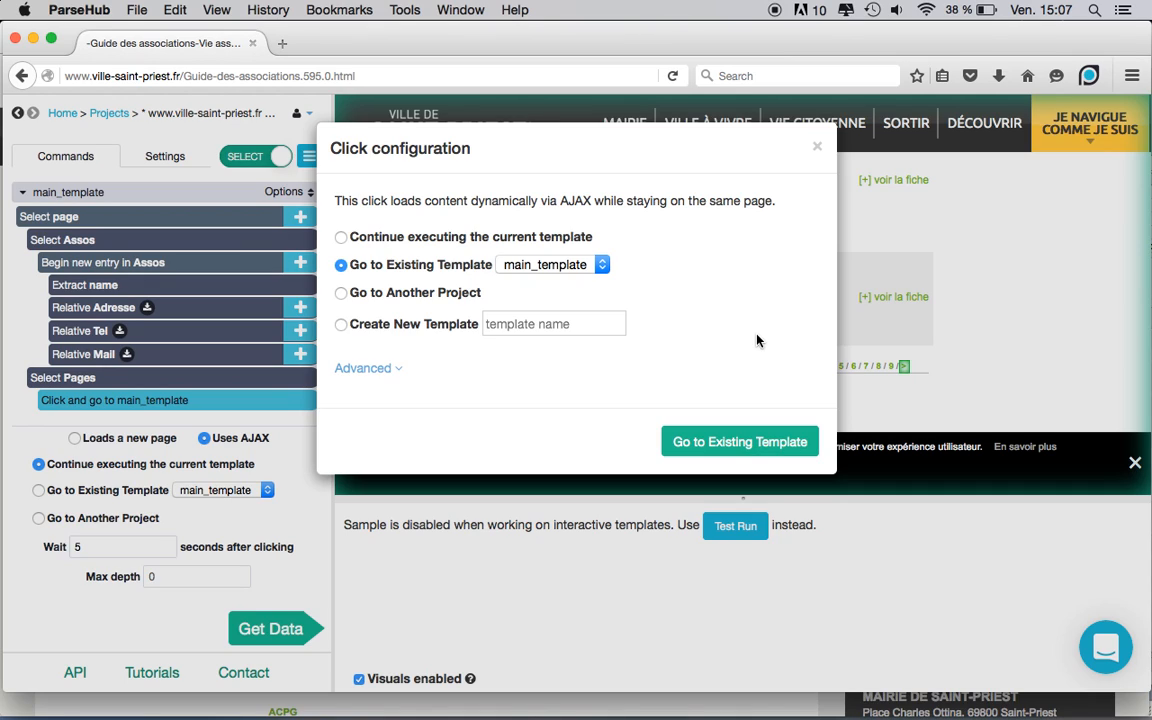
click(781, 451)
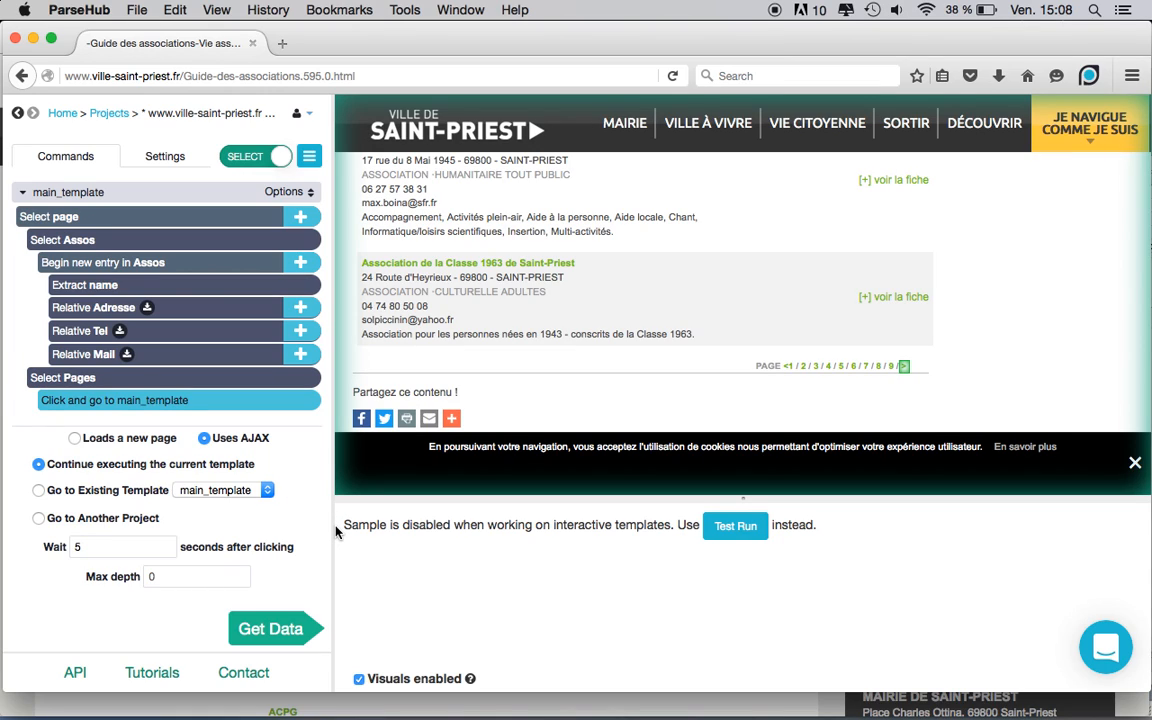
Save the project and start a full run to collect the data.
click(275, 628)
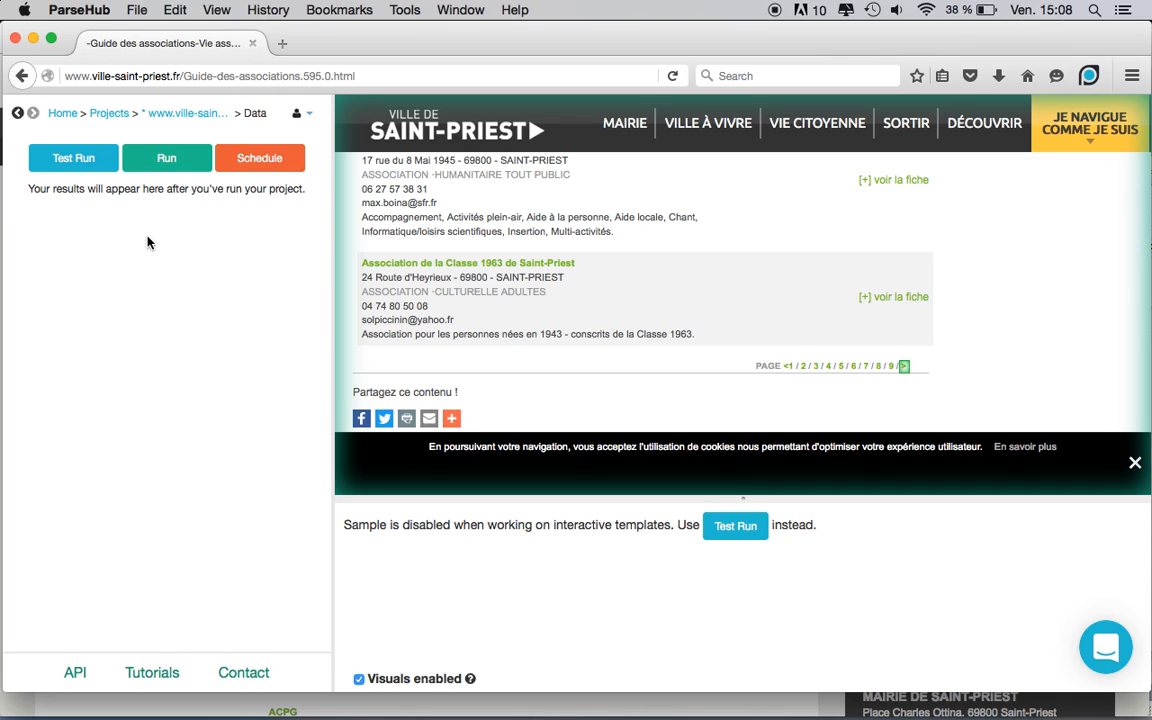
click(170, 158)
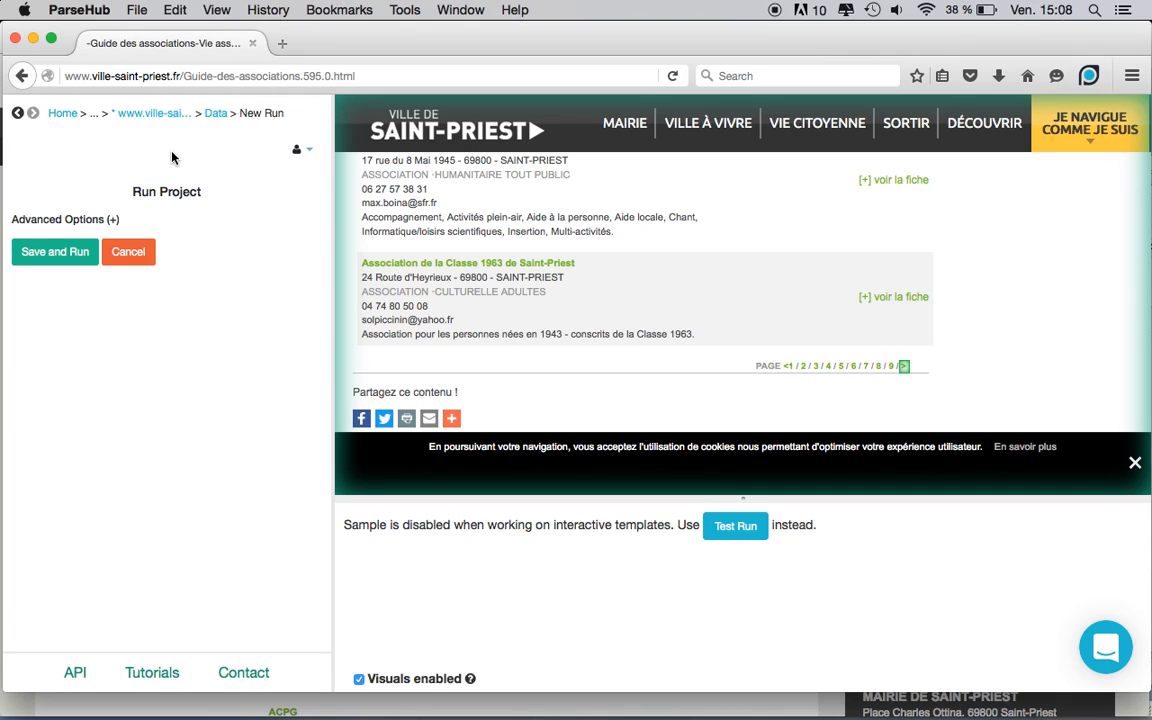
click(72, 253)
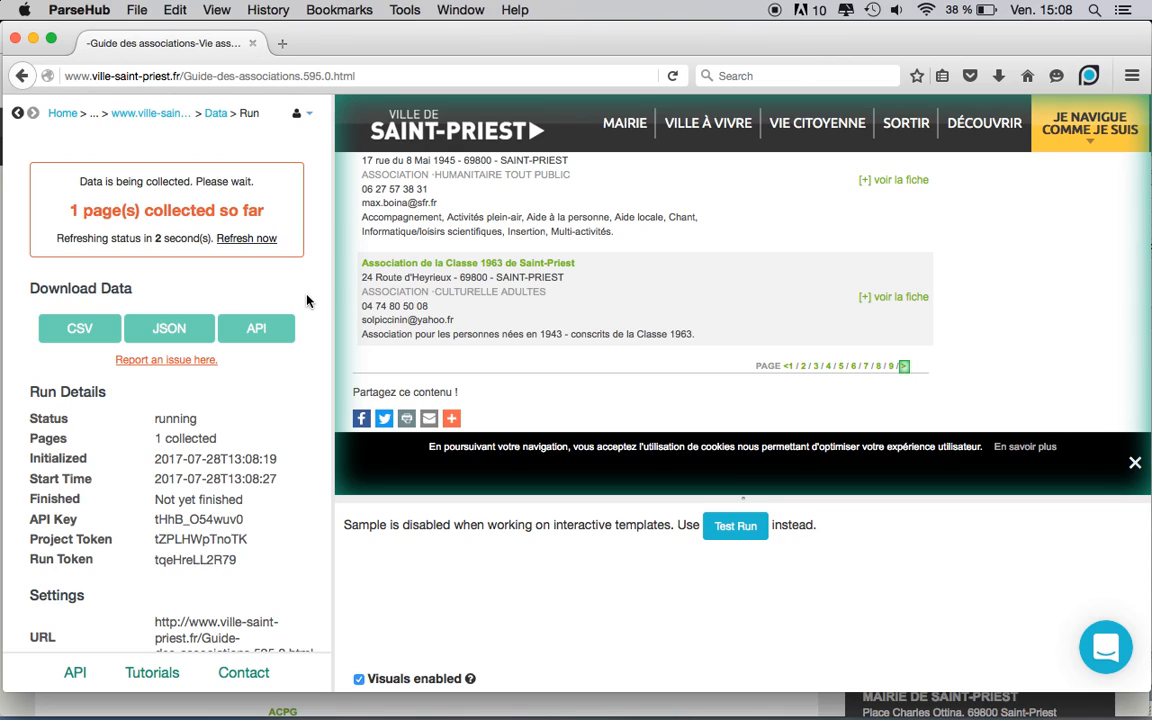
Switch to Excel and look over the association names, addresses and activities in Assos_Saint_Priest.csv.
key(super+Tab)
key(super+Tab)
key(super+Tab)
key(super+Tab)
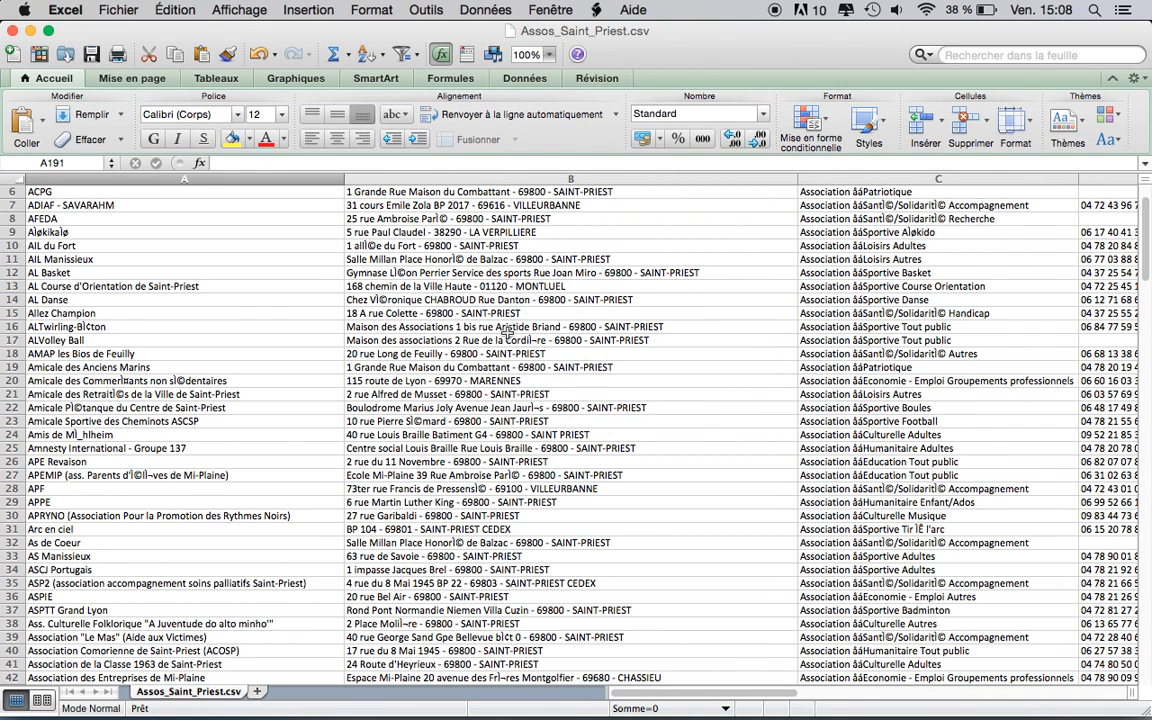
scroll(507, 333, down, 2)
scroll(507, 333, up, 5)
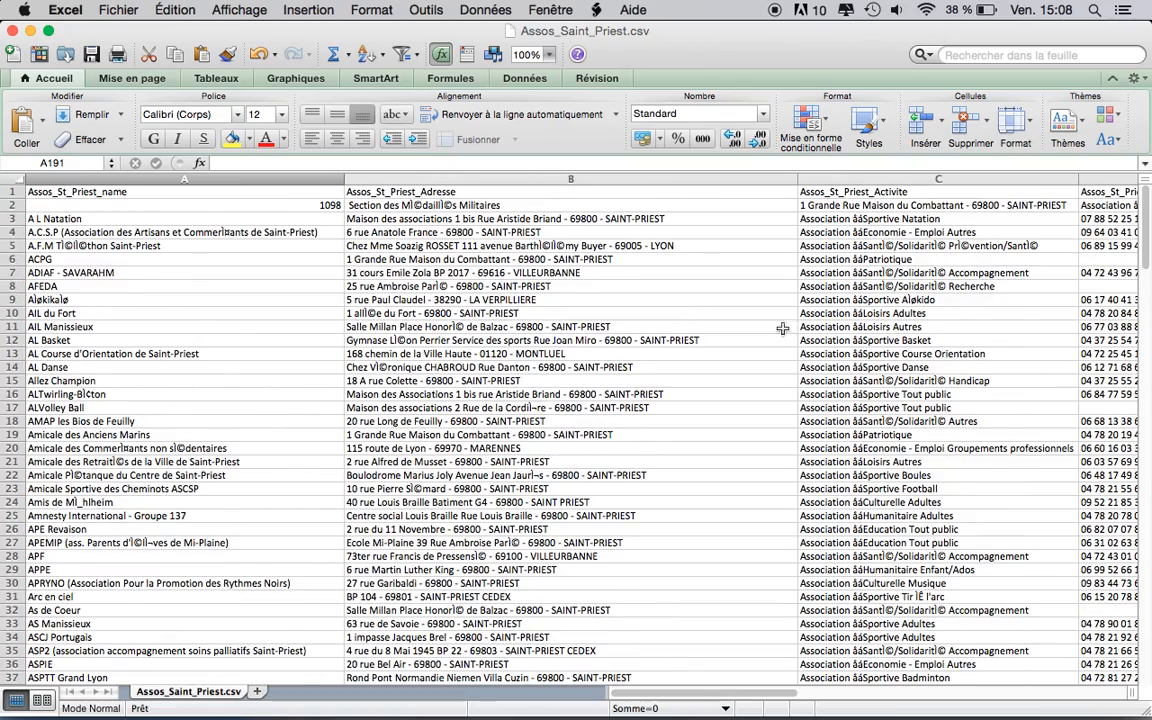
scroll(848, 328, down, 5)
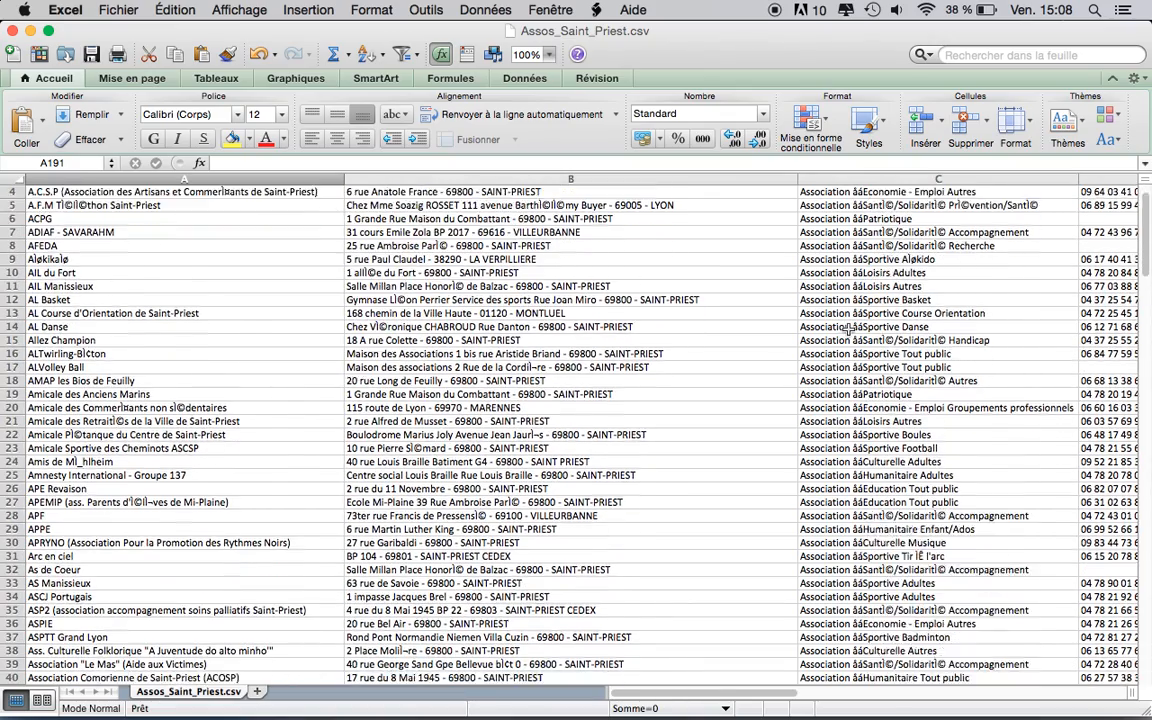
scroll(848, 328, right, 5)
scroll(848, 328, left, 3)
scroll(848, 328, up, 1)
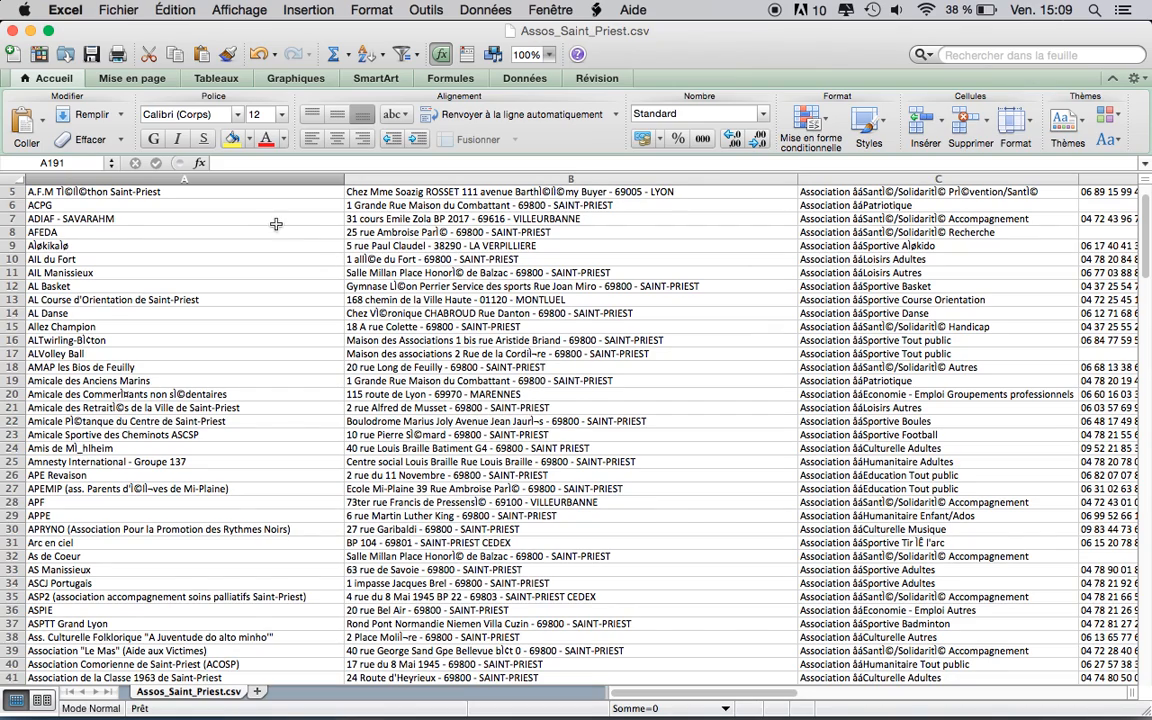
Examine the phone number and e-mail columns of the exported association list, going further down the rows.
scroll(770, 237, right, 6)
scroll(770, 237, right, 2)
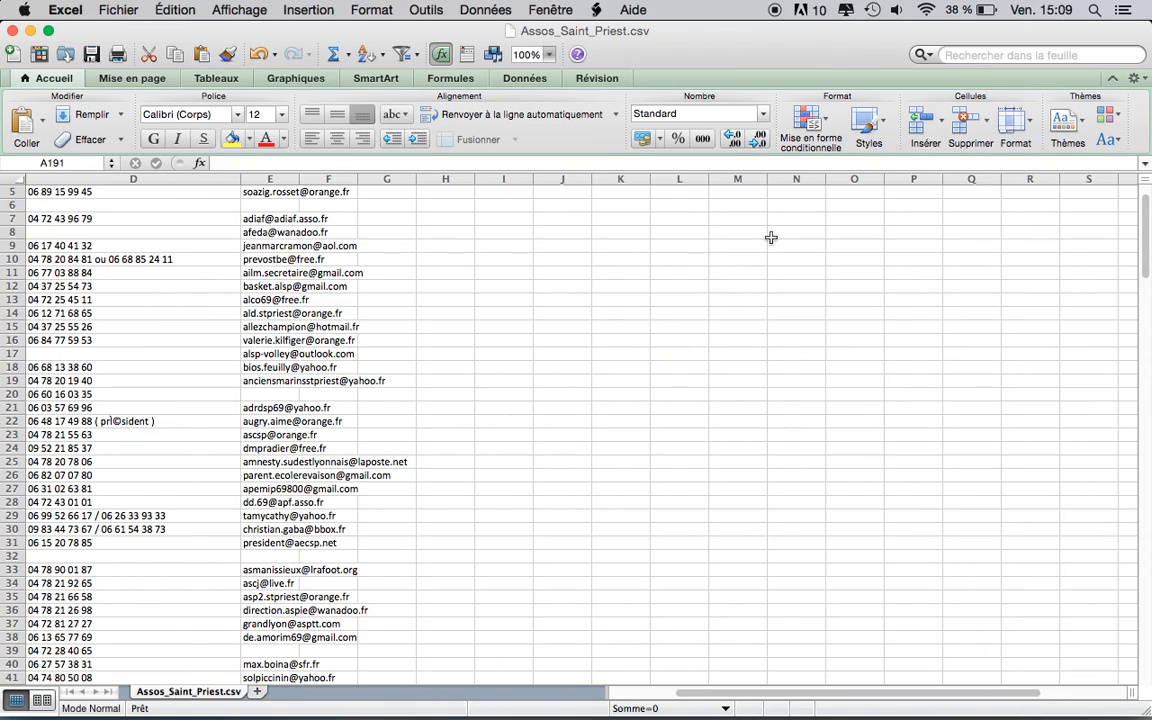
scroll(563, 257, left, 5)
scroll(565, 257, right, 4)
scroll(563, 255, left, 2)
click(385, 313)
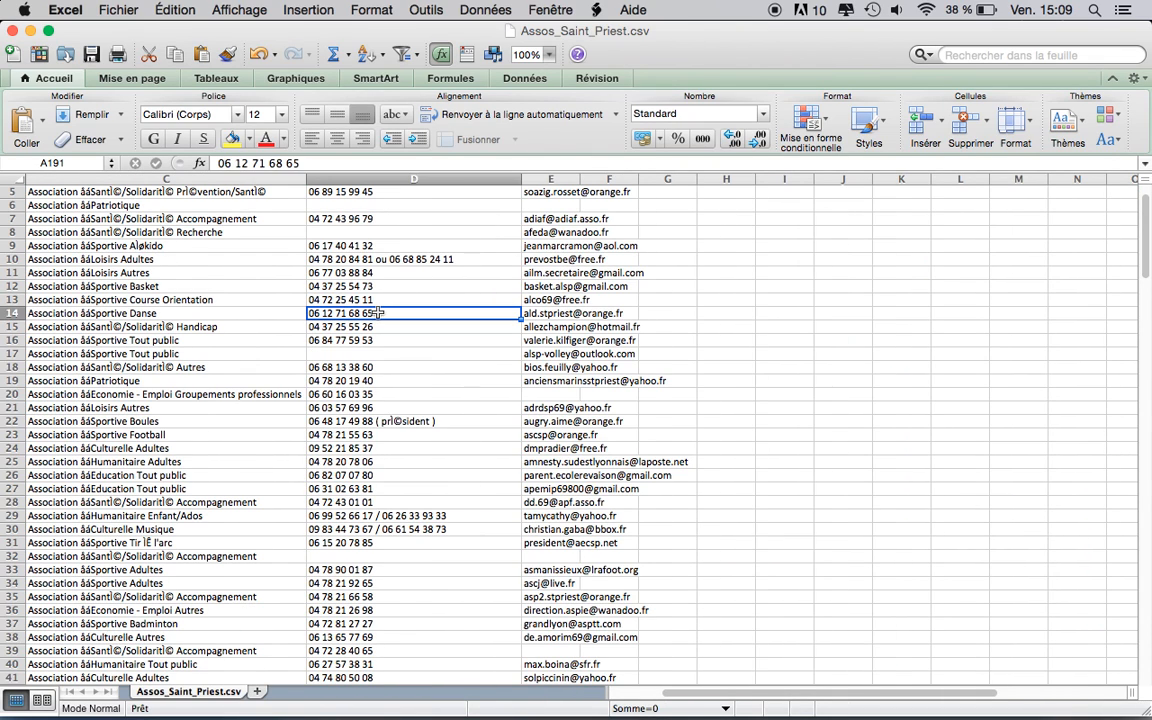
click(576, 220)
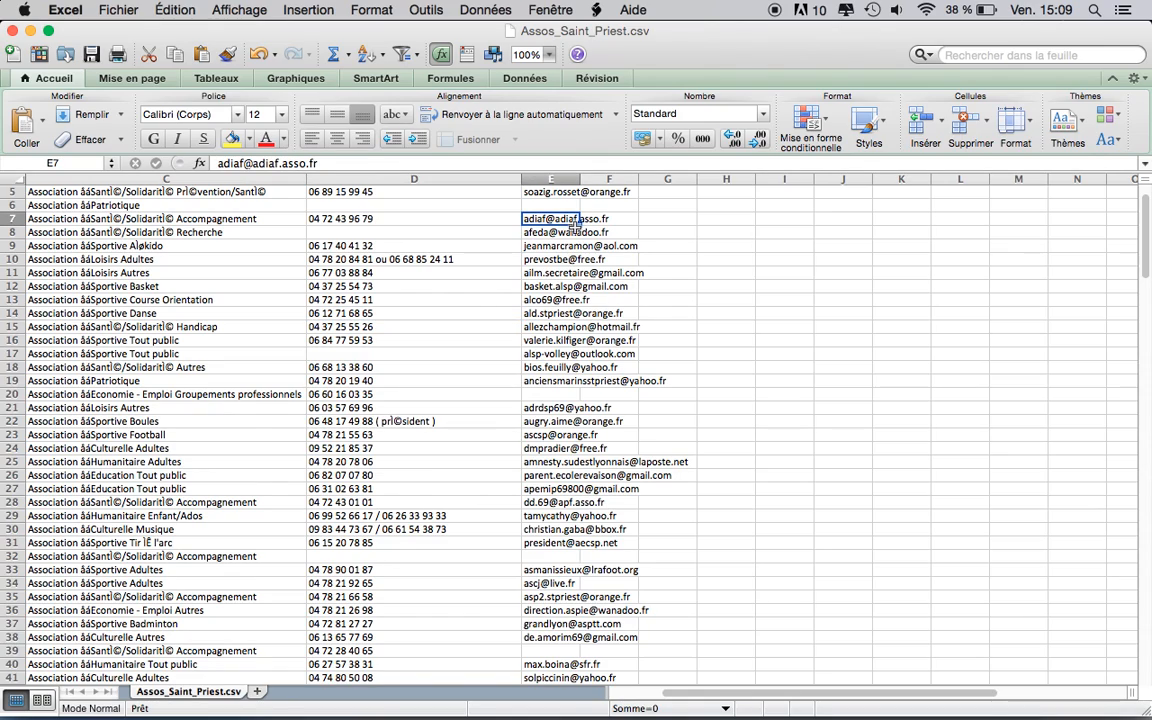
scroll(583, 366, down, 5)
scroll(583, 366, down, 10)
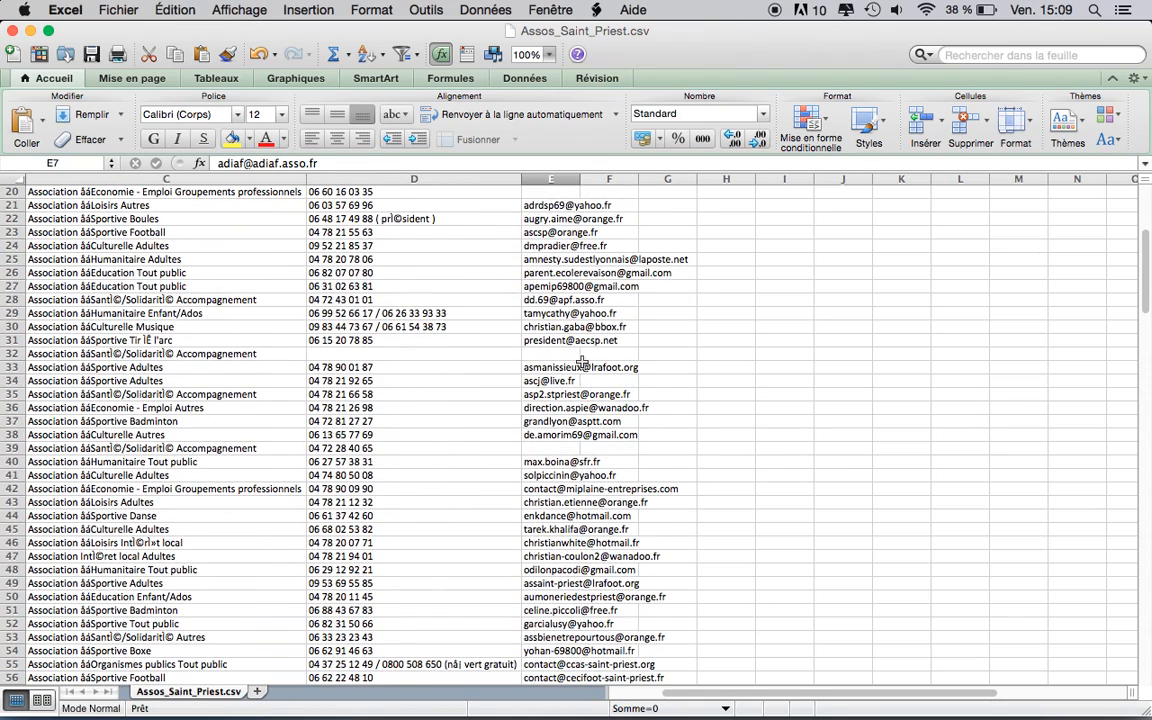
scroll(582, 362, left, 3)
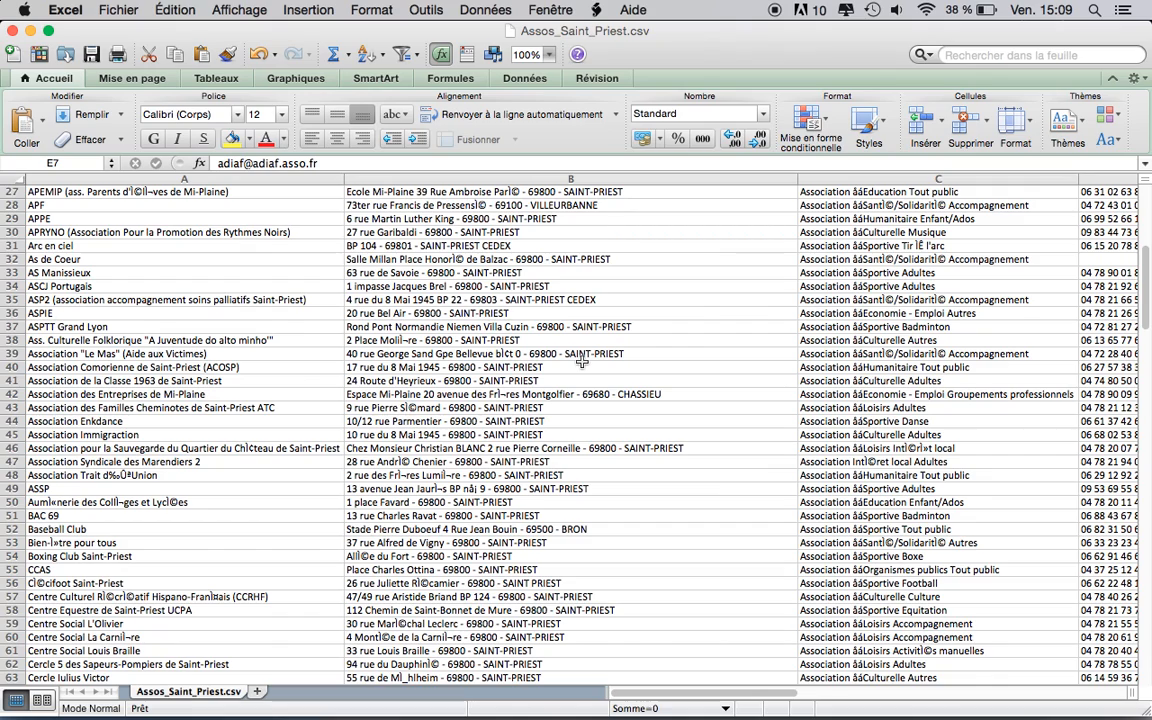
Switch to Chrome and show the ParseHub home page.
key(super+Tab)
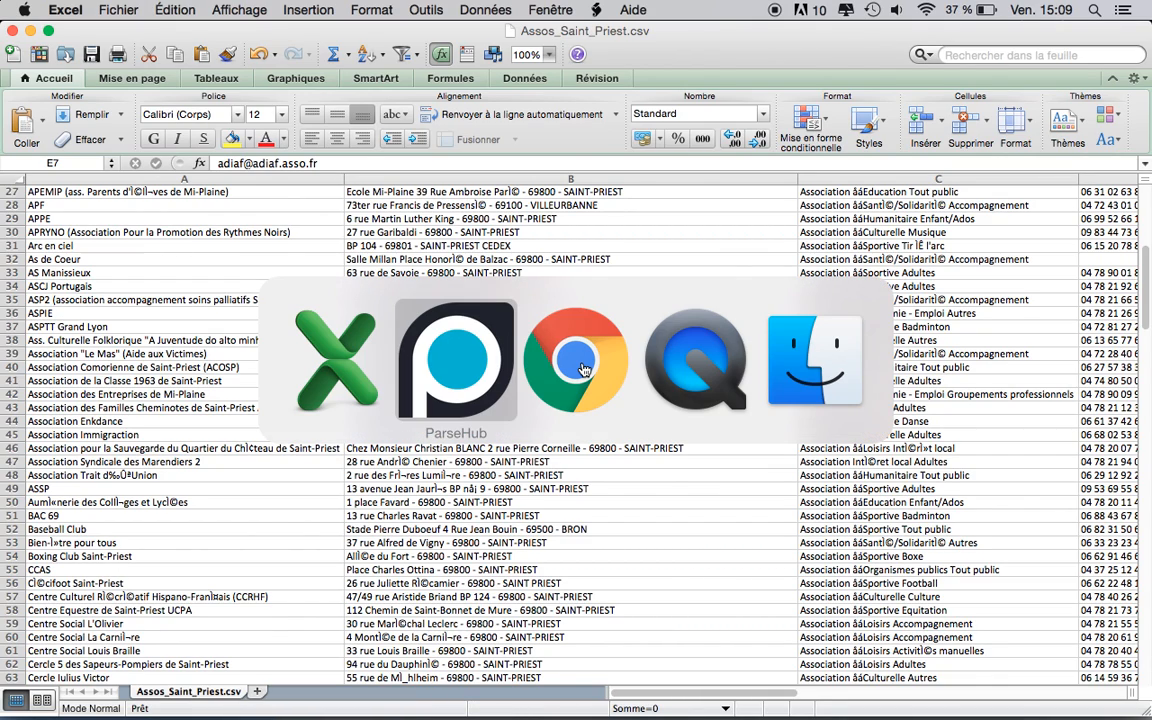
click(583, 368)
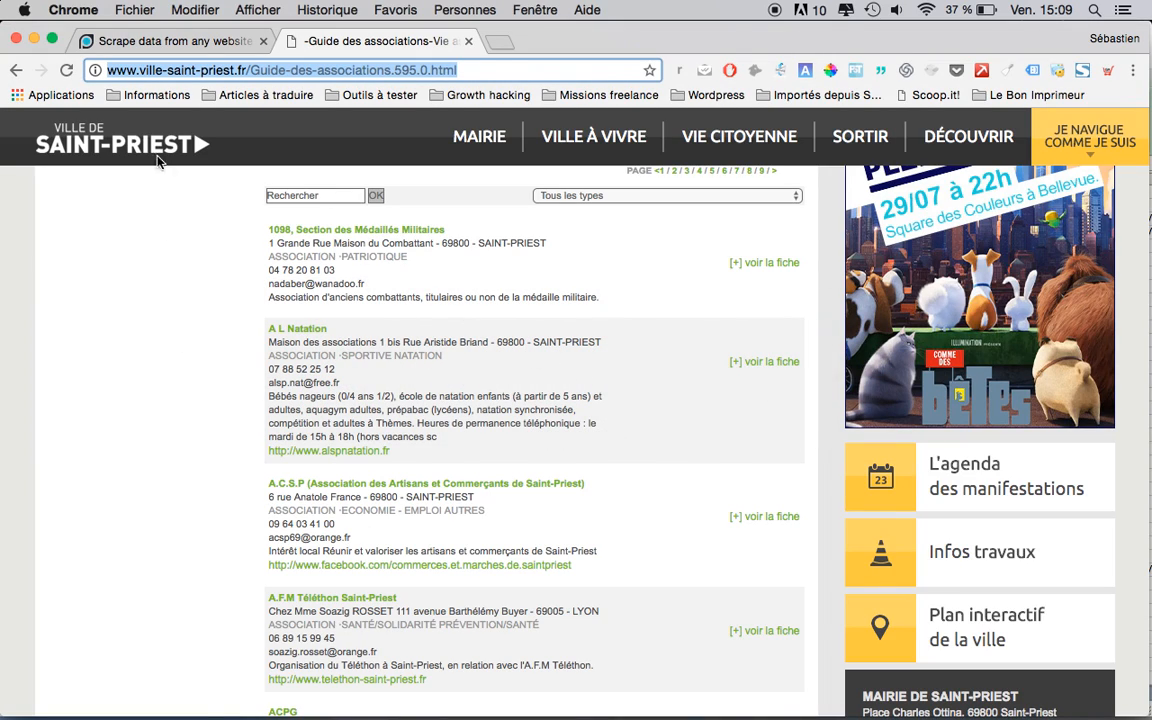
click(168, 44)
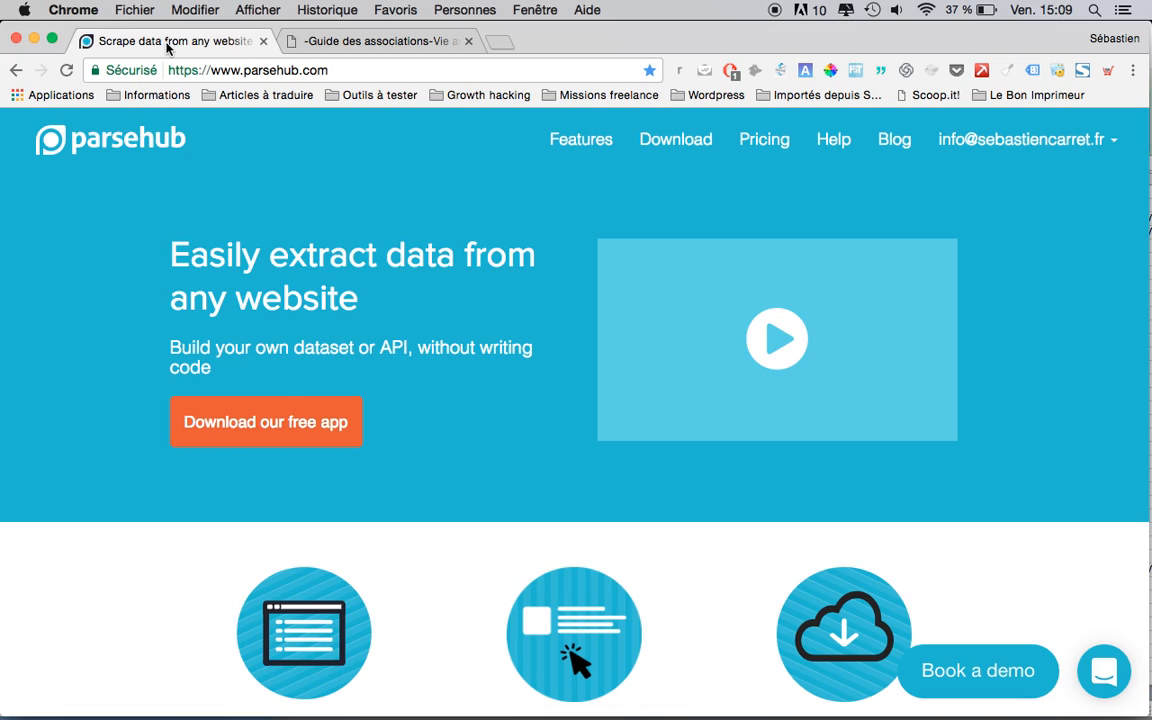